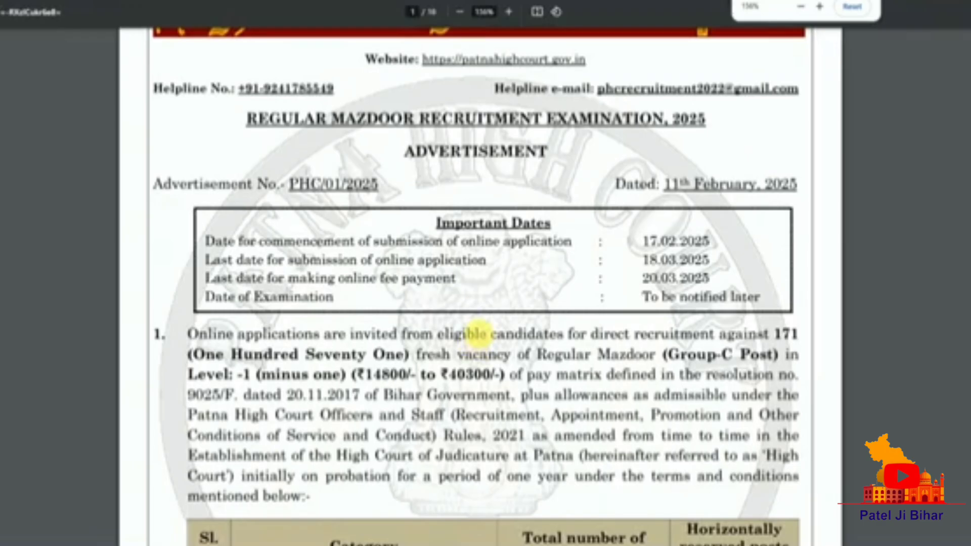
Step: Review the recruitment advertisement's category-wise vacancies, eligibility criteria and maximum age limits, marking the total number of posts
scroll(475, 326, "down", 10)
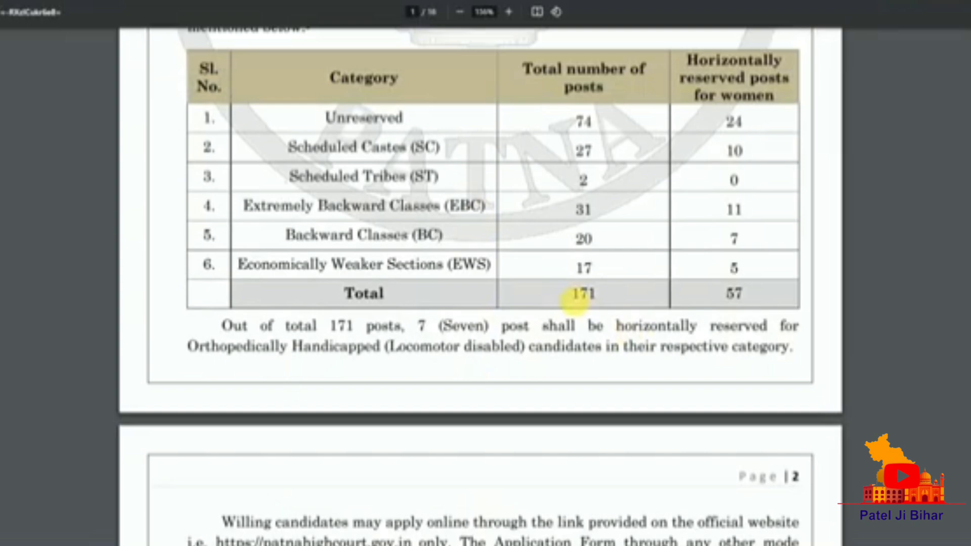
left_click_drag(575, 301, 599, 301)
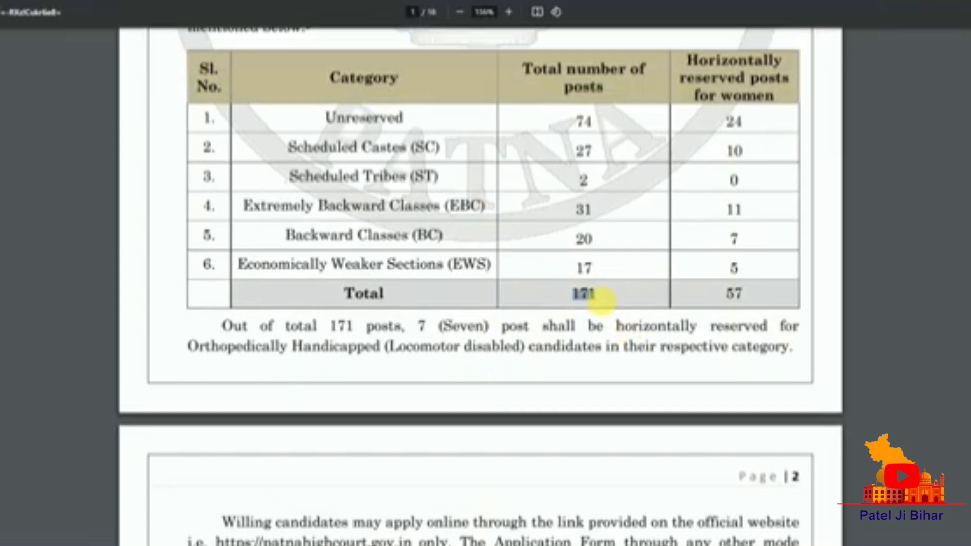
scroll(551, 364, "down", 15)
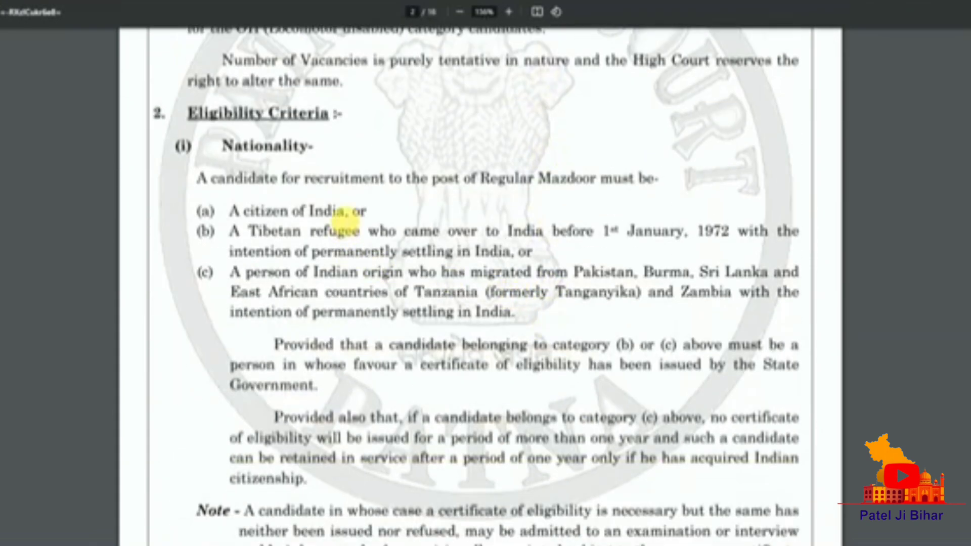
scroll(335, 231, "down", 10)
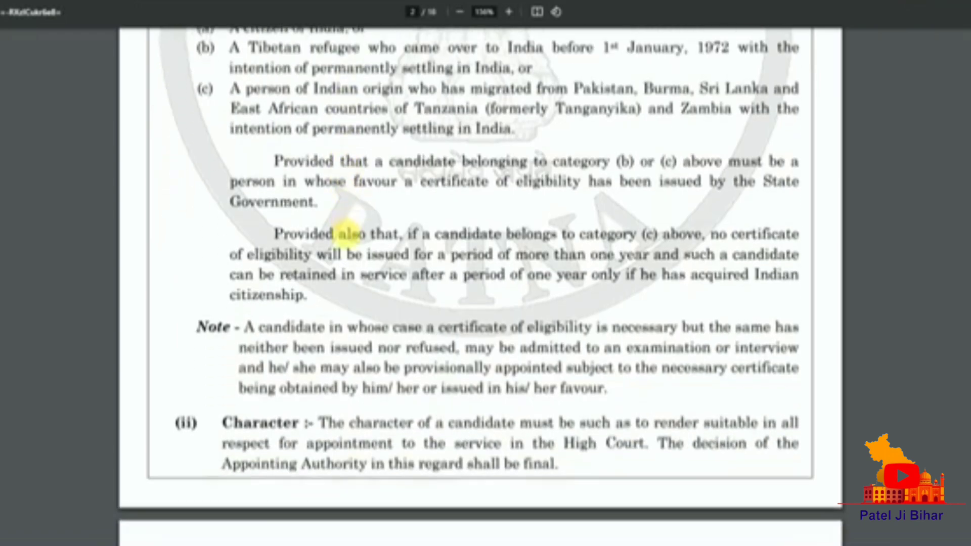
scroll(345, 234, "down", 10)
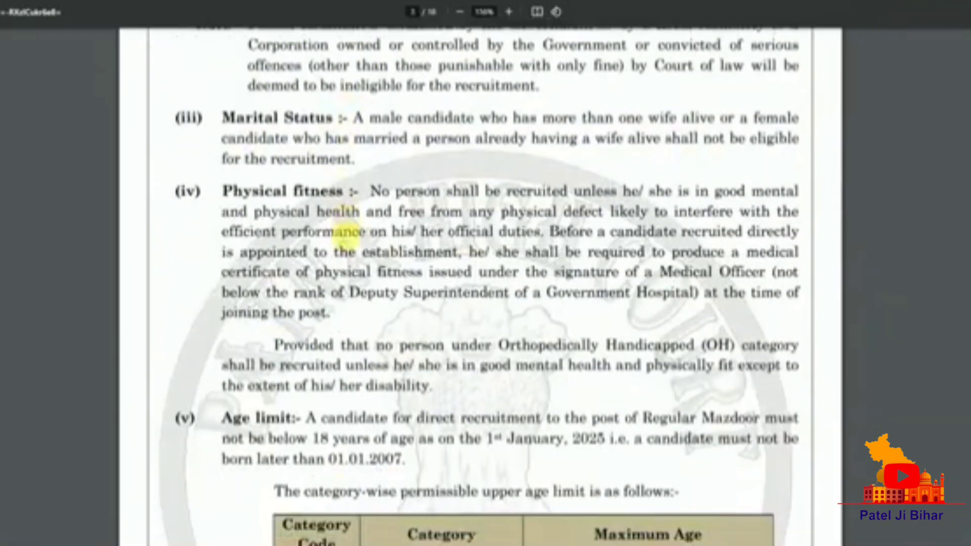
scroll(345, 236, "down", 1)
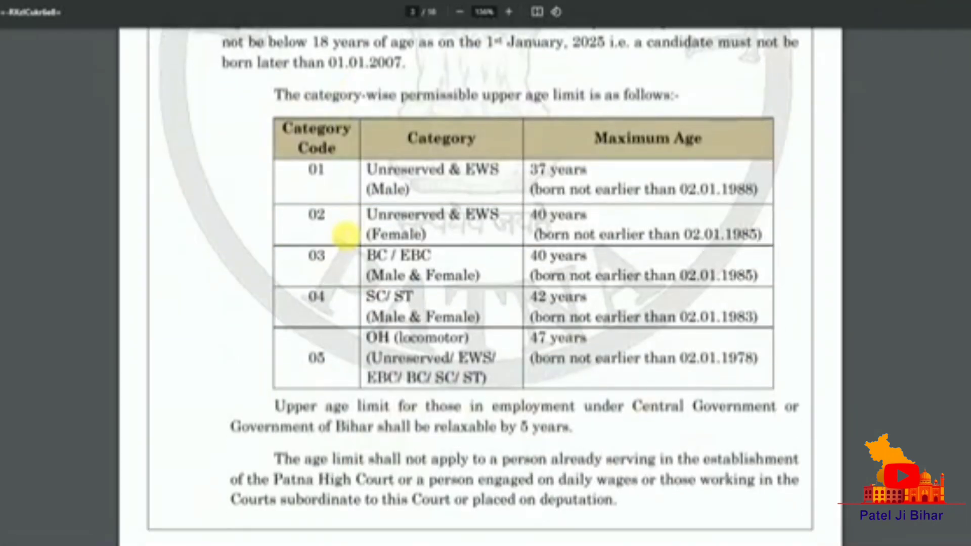
scroll(346, 234, "down", 3)
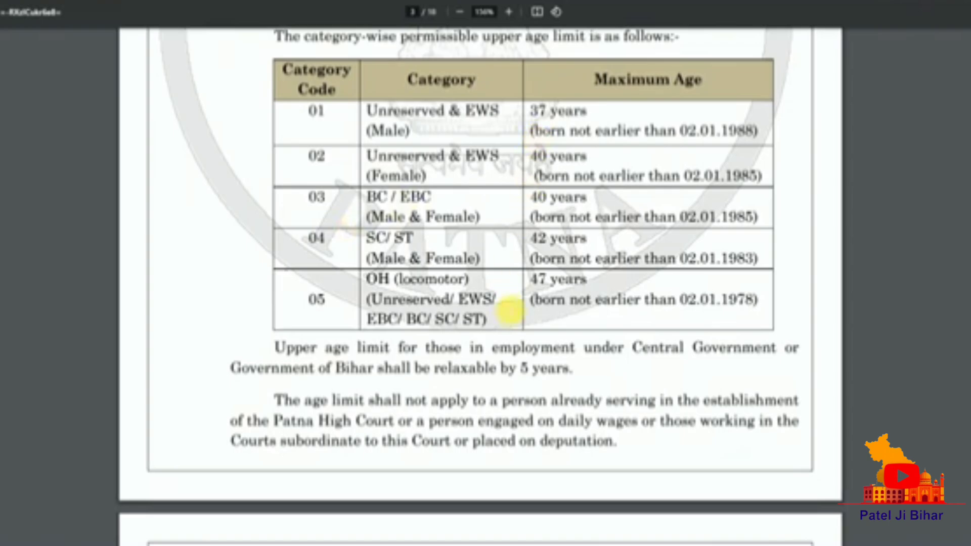
scroll(509, 311, "down", 3)
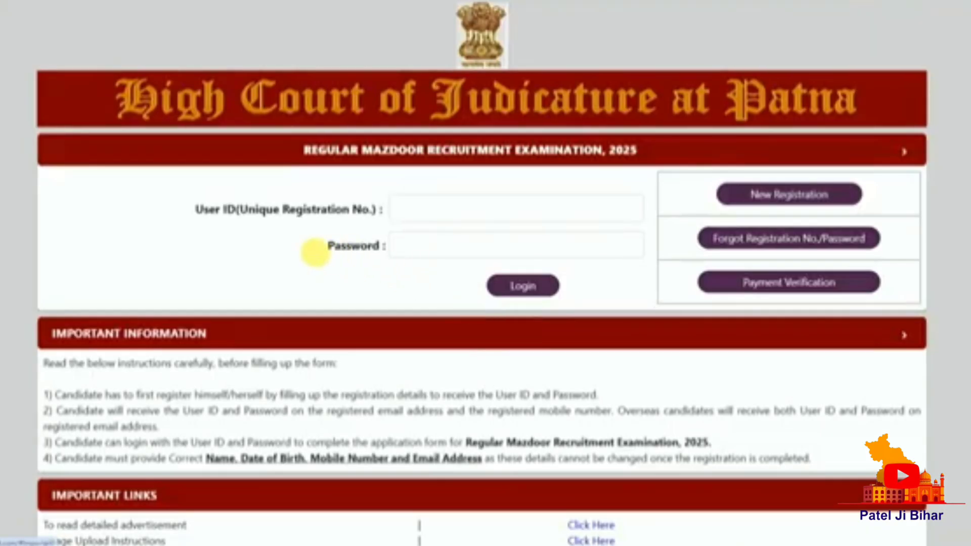
Step: Open the new registration form and mark the note about not entering a salutation in the candidate's name
left_click(769, 199)
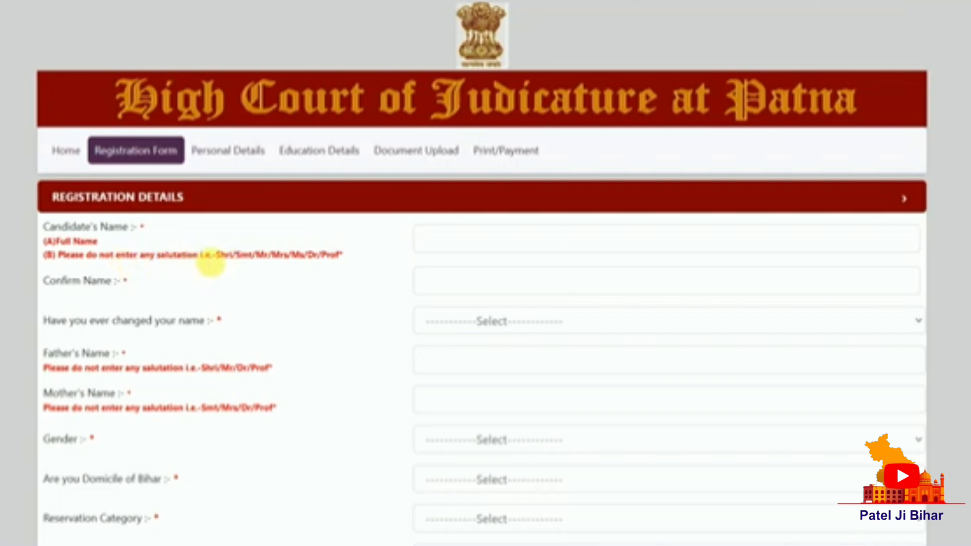
left_click_drag(222, 253, 340, 254)
left_click(342, 253)
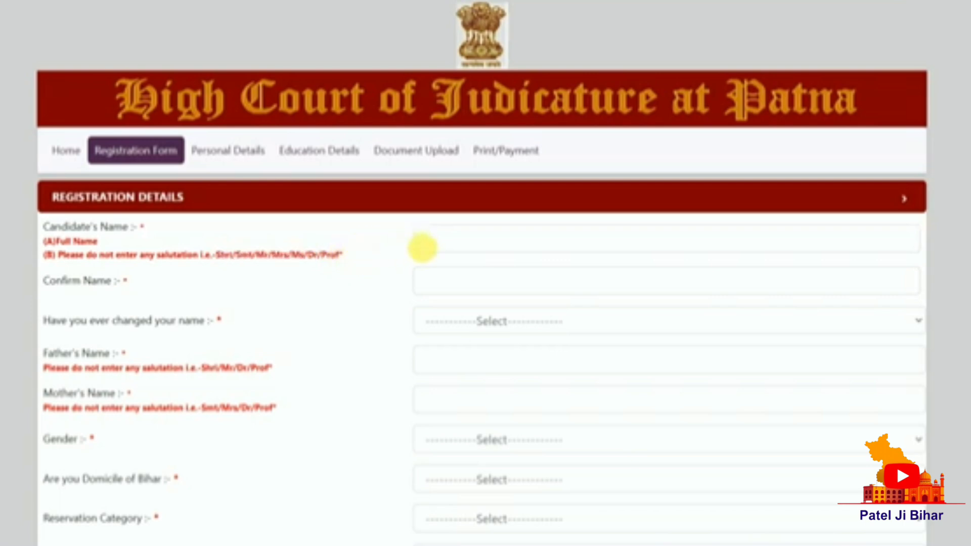
Step: Enter the candidate's full name and repeat it in the Confirm Name field
left_click(423, 246)
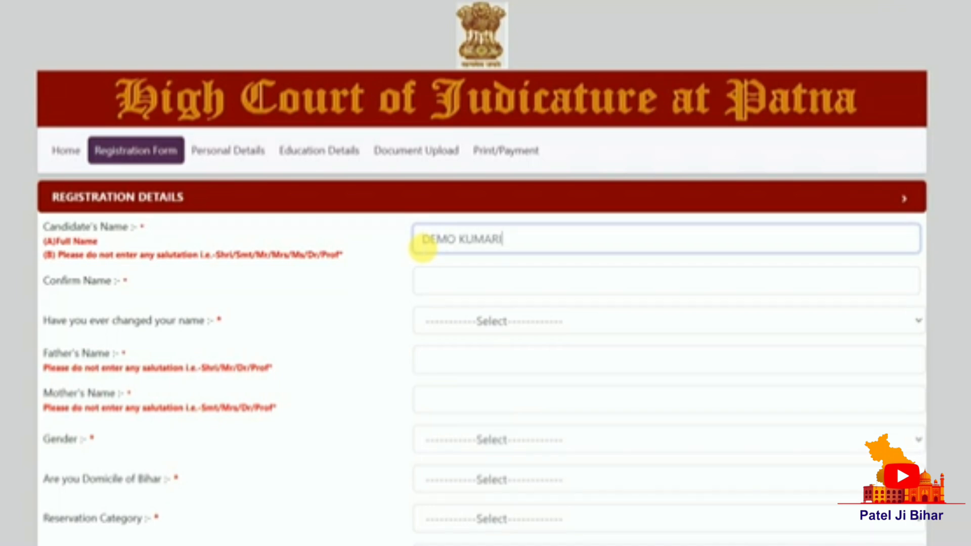
key("Tab")
type("DEM")
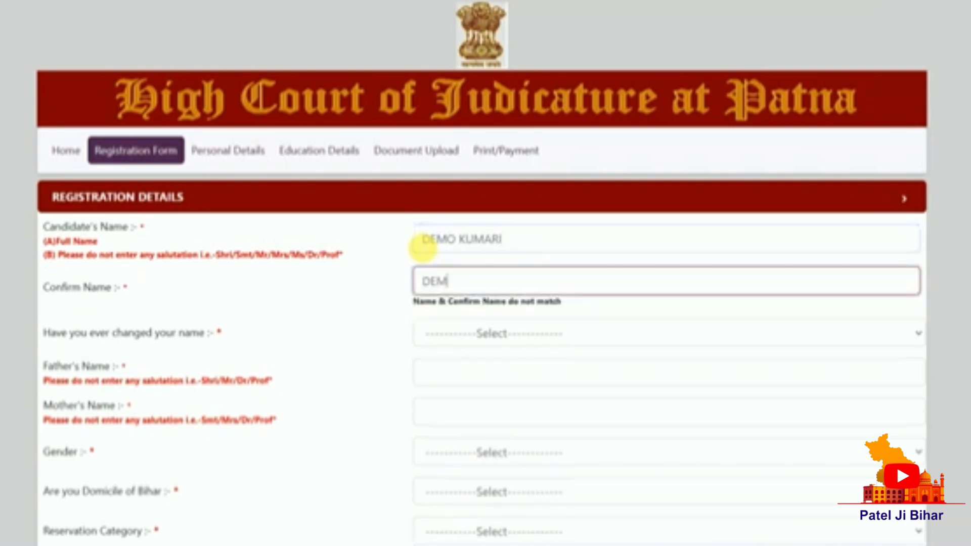
type("O KUMARI")
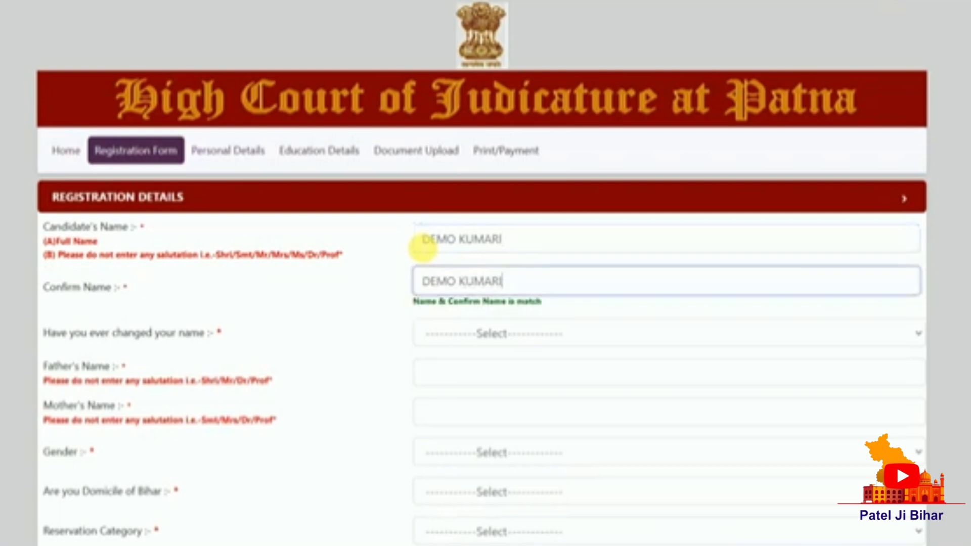
Step: Answer No to having ever changed the name, and fill in the father's and mother's names
left_click(459, 337)
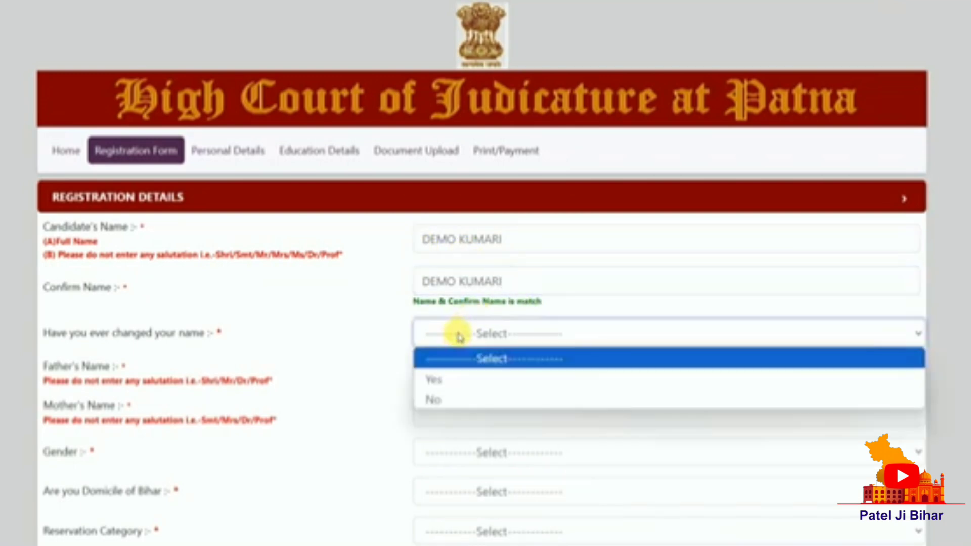
left_click(449, 377)
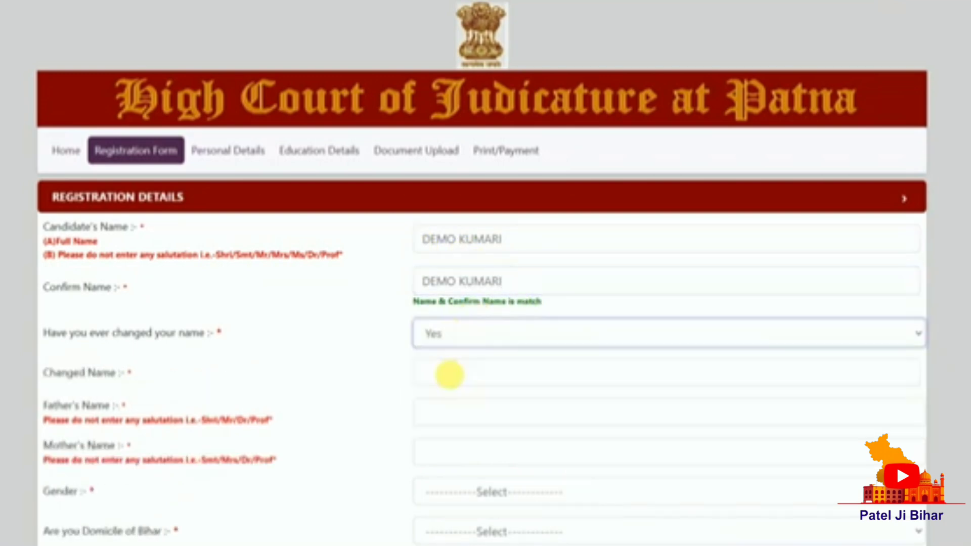
left_click(481, 334)
left_click(462, 397)
left_click(479, 375)
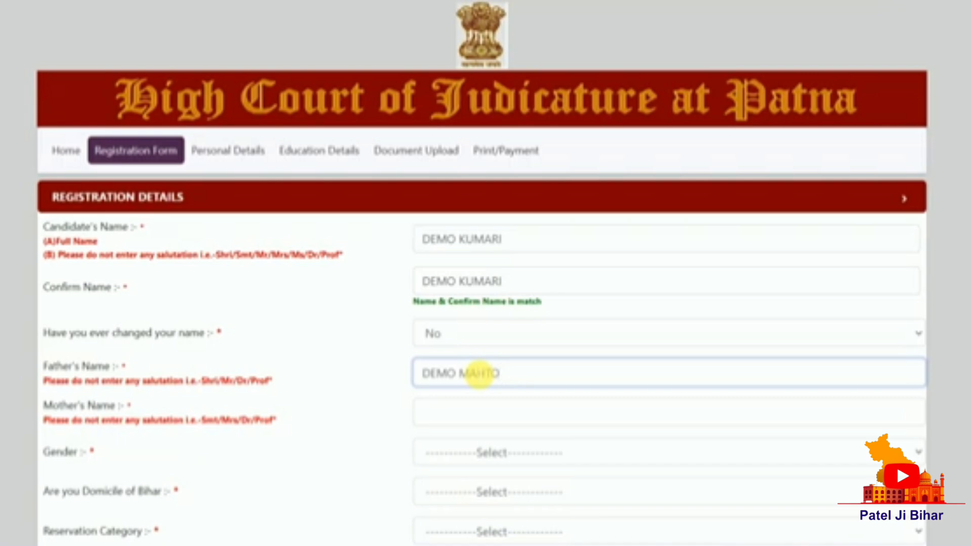
key("Tab")
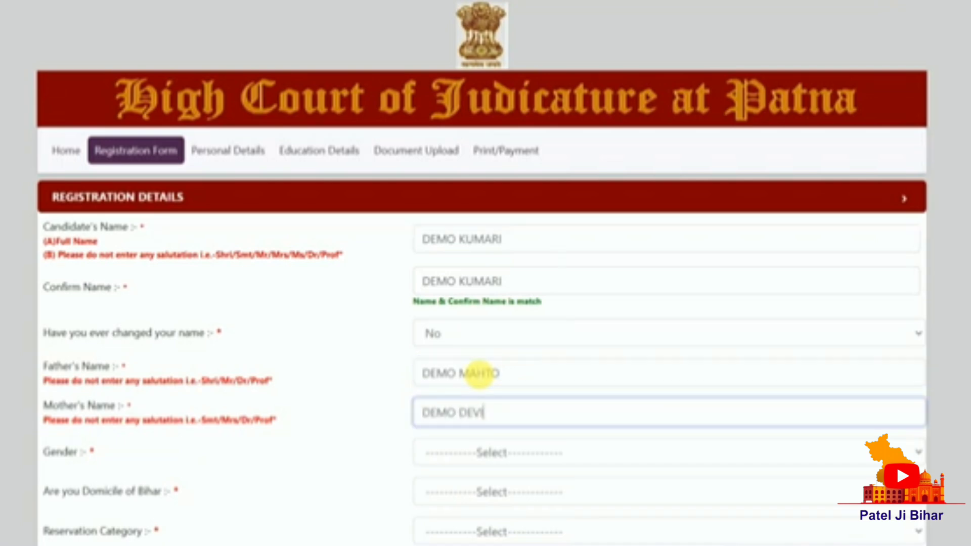
Step: Set the gender to Female and answer Yes to being domiciled in Bihar
scroll(480, 375, "down", 2)
left_click(499, 335)
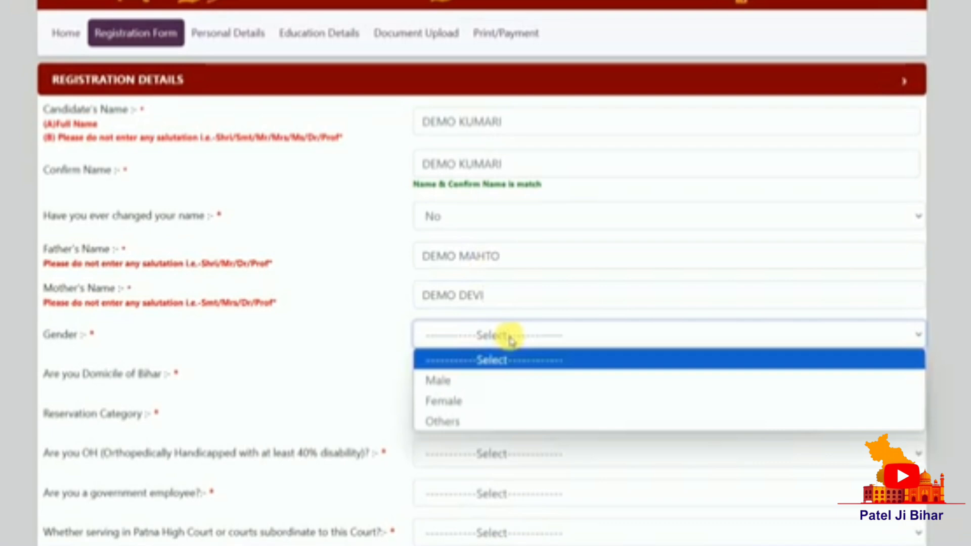
left_click(494, 397)
left_click(501, 374)
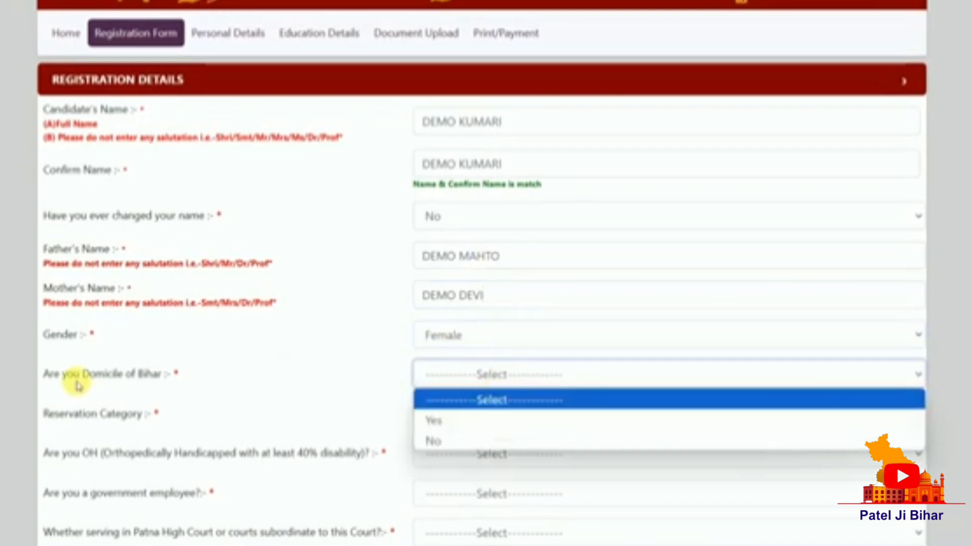
left_click(438, 420)
Step: Set the reservation category to BC for the Bihar-domiciled candidate
scroll(450, 410, "up", 2)
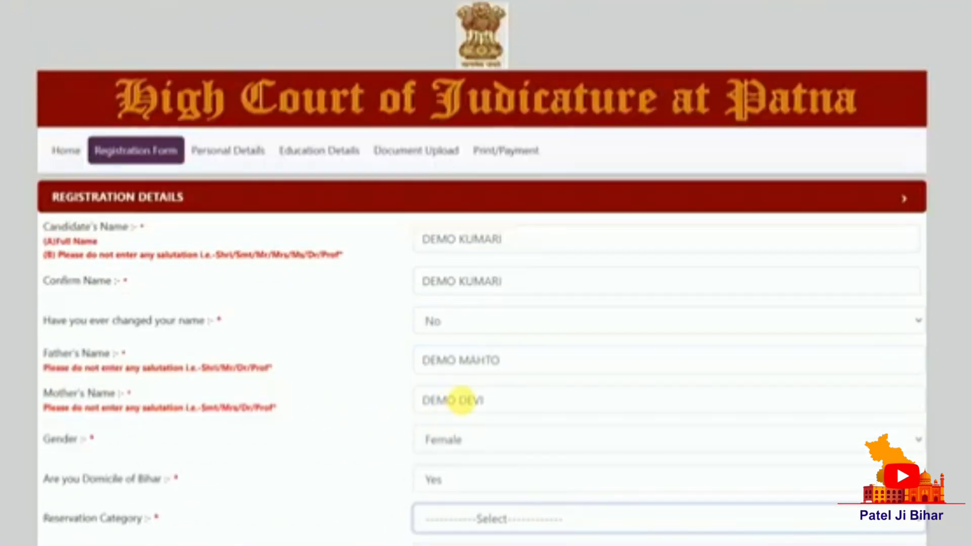
scroll(465, 389, "down", 1)
scroll(470, 382, "down", 2)
left_click(481, 348)
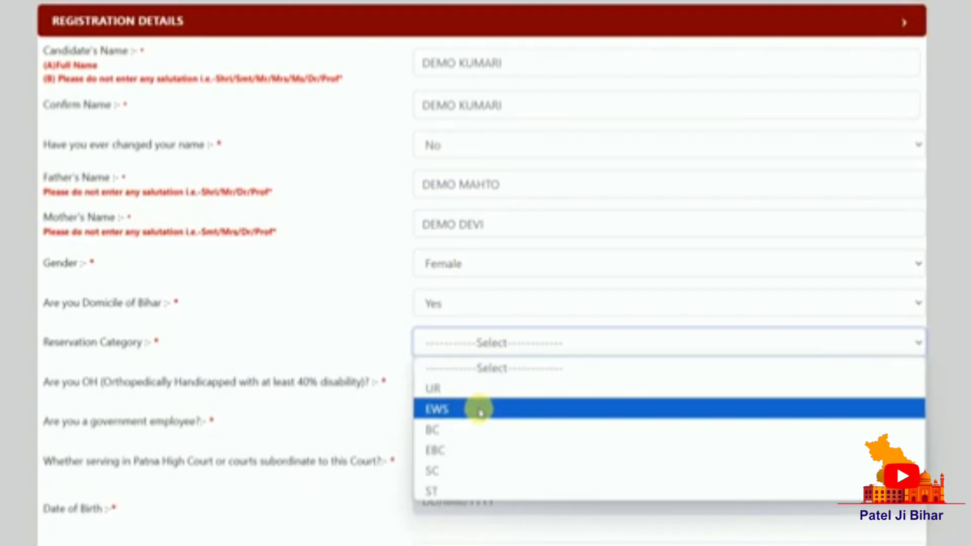
left_click(480, 430)
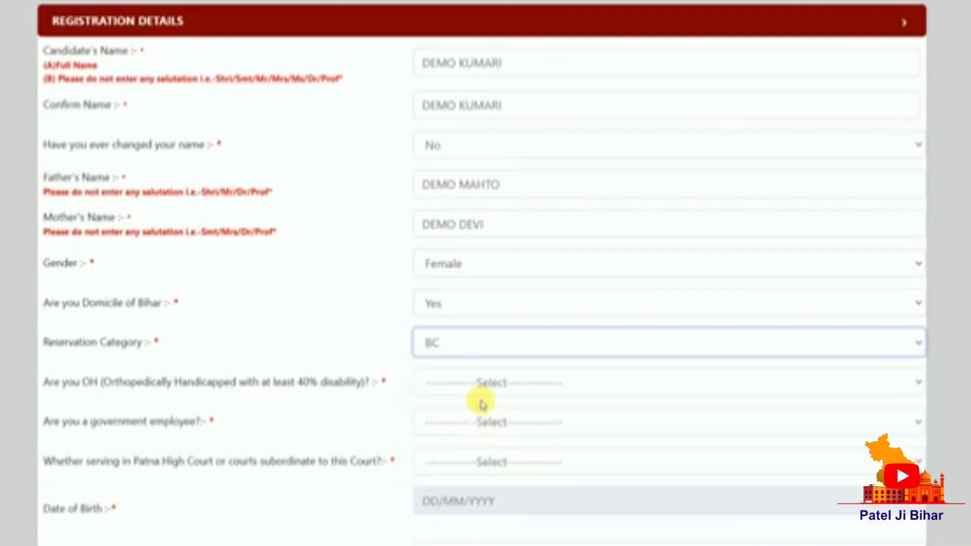
Step: Try answering No to the Bihar domicile question and choose UR as the reservation category
left_click(466, 303)
left_click(466, 369)
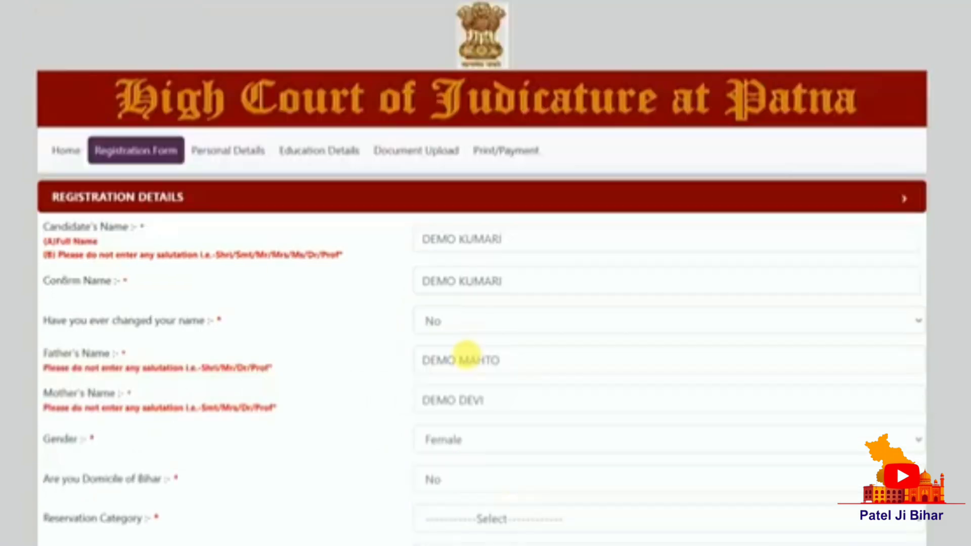
scroll(468, 348, "down", 5)
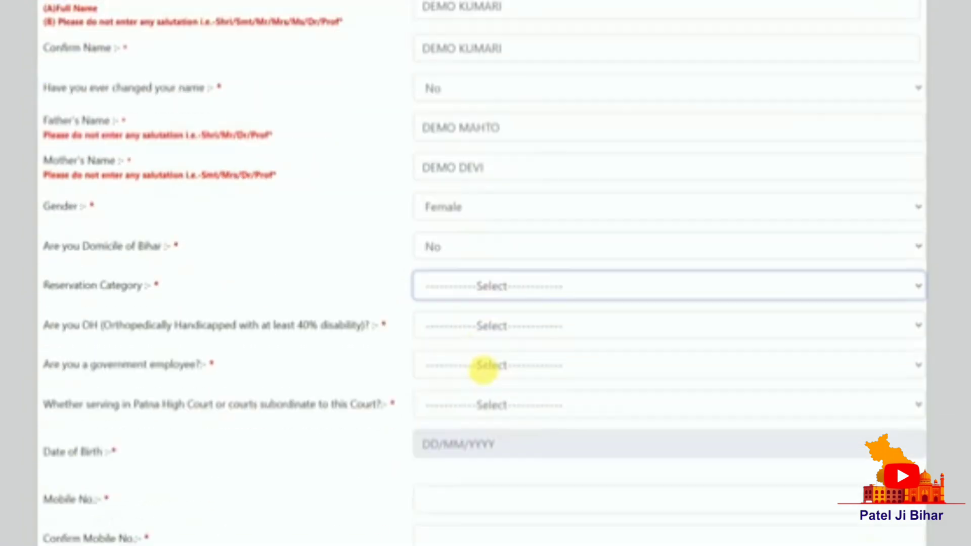
left_click(476, 284)
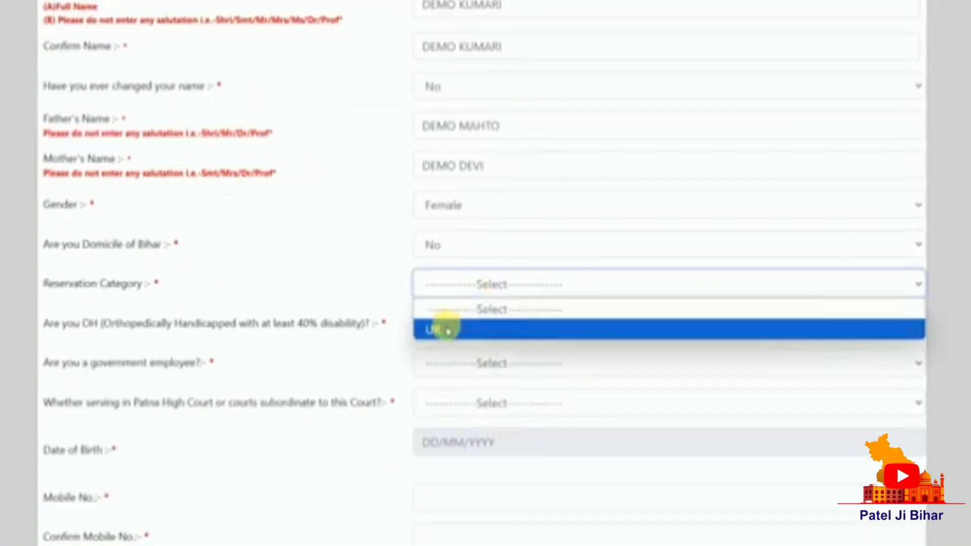
left_click(448, 330)
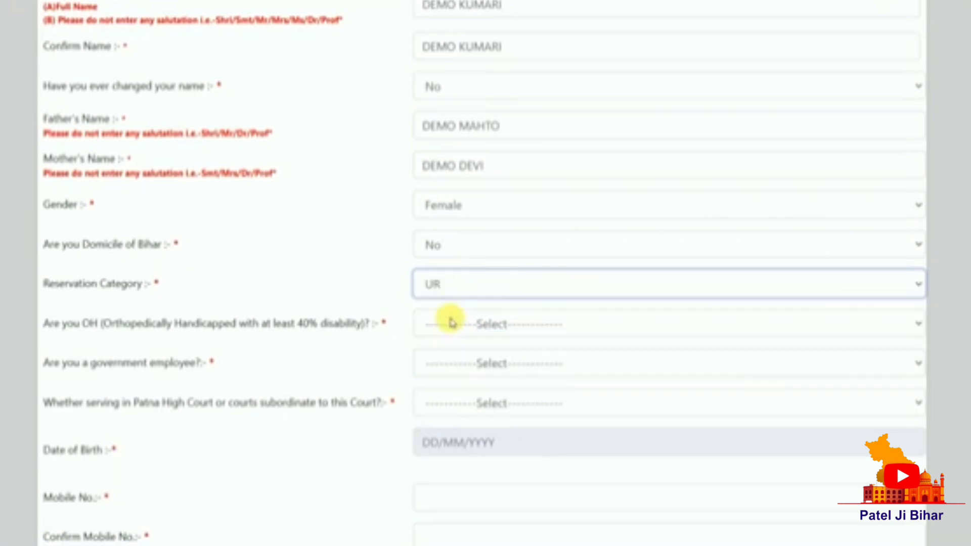
Step: Change the Bihar domicile answer back to Yes and choose BC as the reservation category
left_click(491, 248)
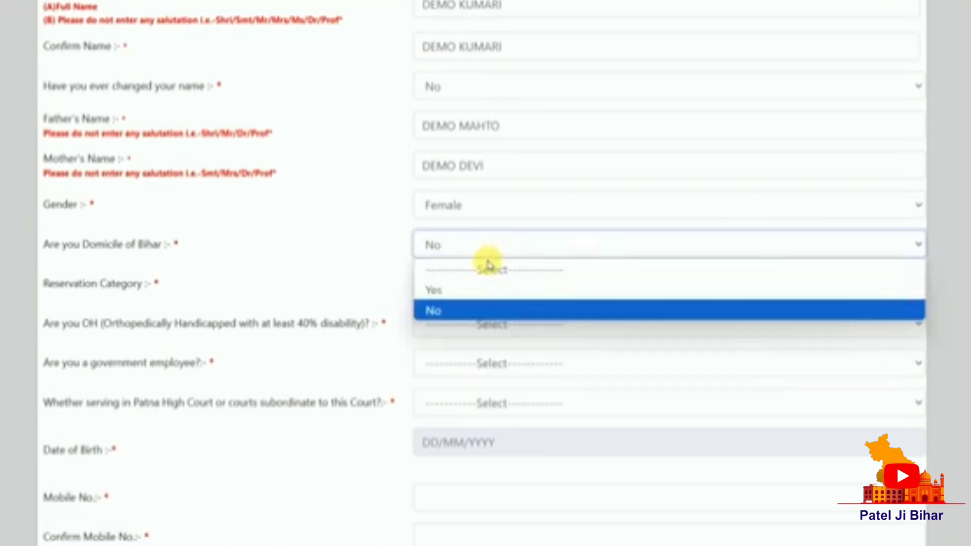
left_click(480, 286)
scroll(481, 304, "down", 5)
scroll(477, 321, "down", 2)
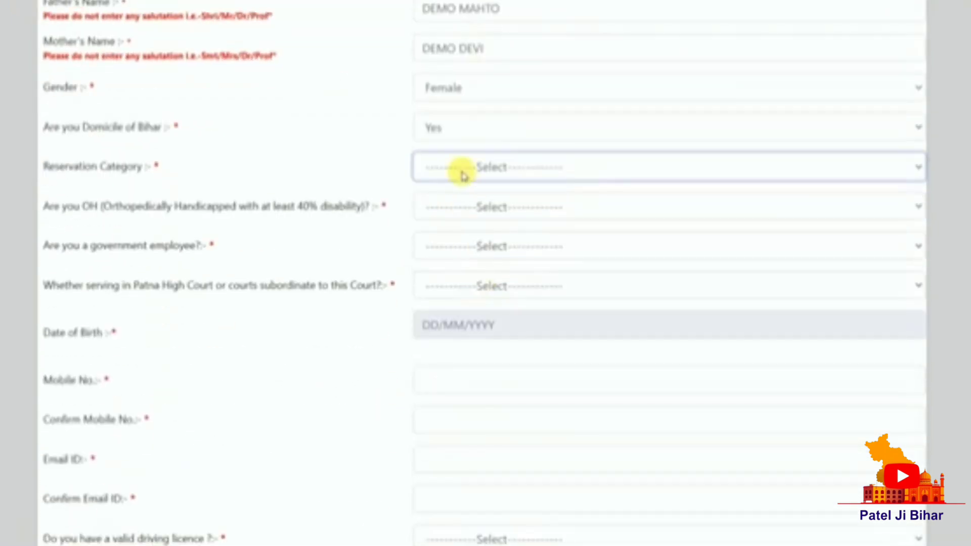
left_click(463, 171)
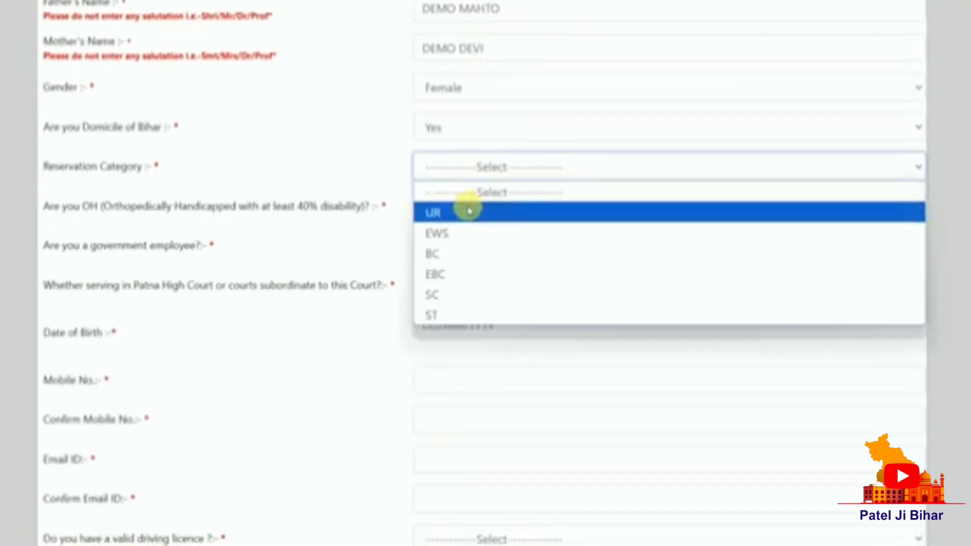
left_click(467, 254)
Step: Try answering Yes to the orthopedically handicapped question and check the available disability percentages
scroll(468, 253, "down", 3)
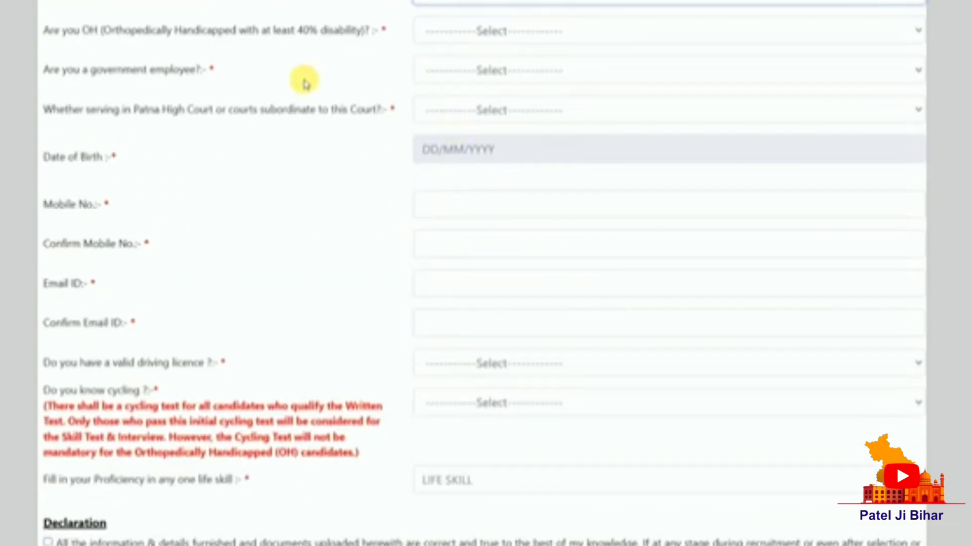
left_click(547, 35)
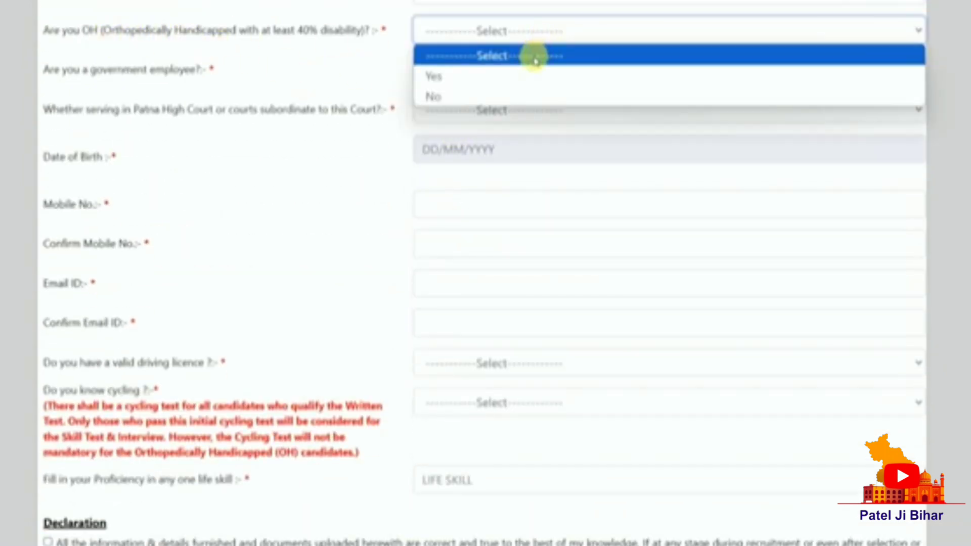
left_click(509, 76)
left_click(496, 70)
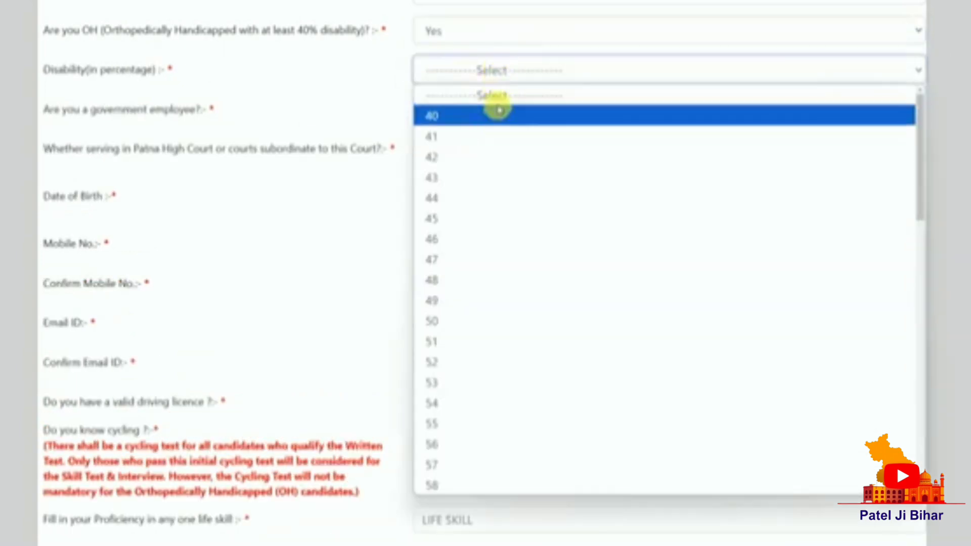
left_click(344, 119)
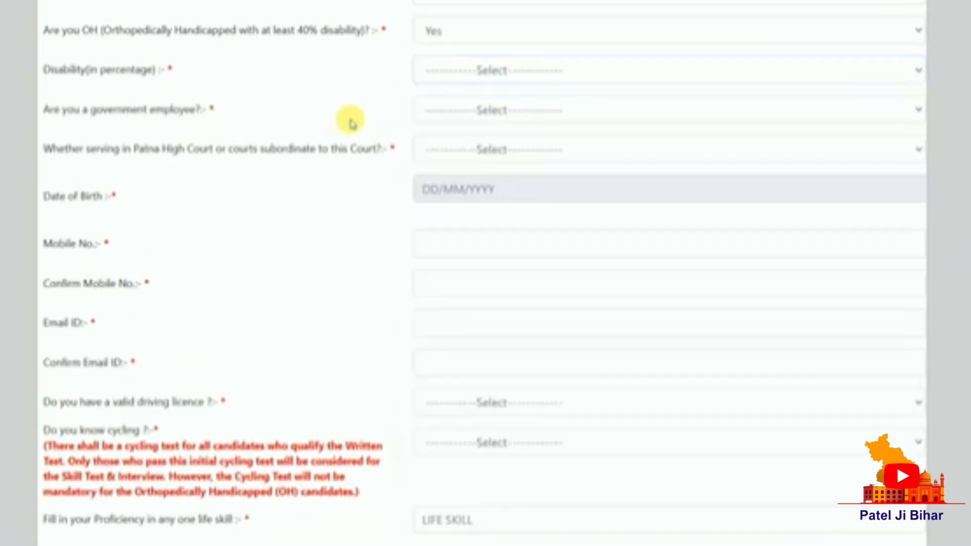
Step: Set the orthopedically handicapped (OH) answer to No
left_click(500, 116)
left_click(507, 33)
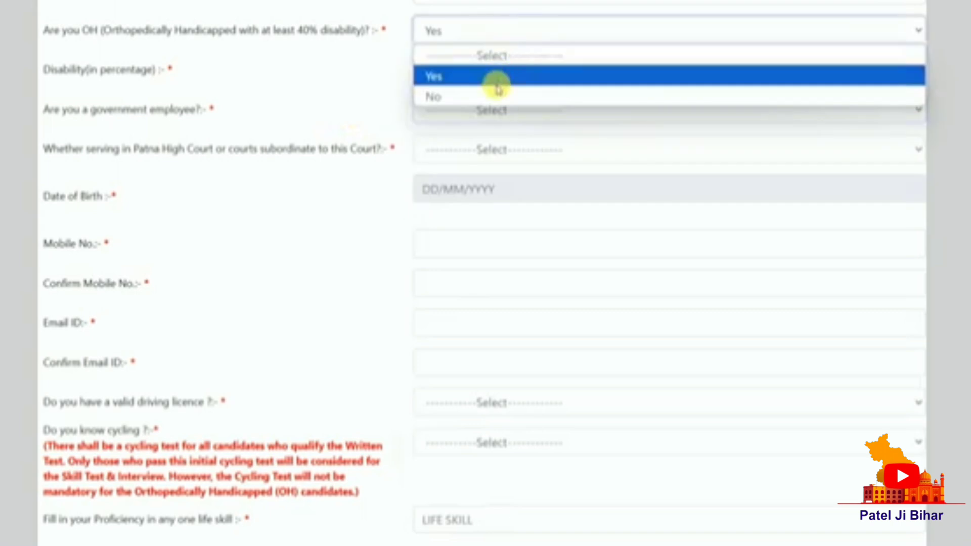
left_click(493, 95)
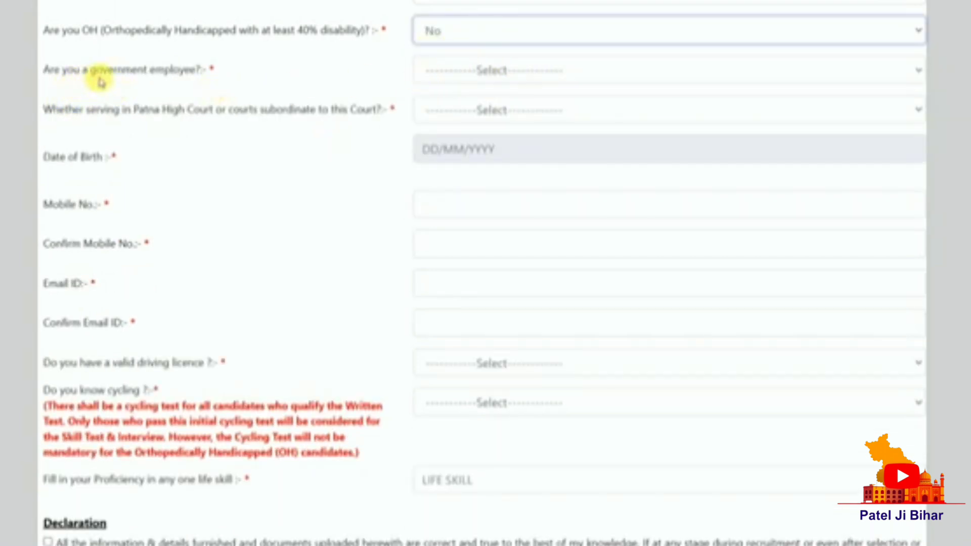
Step: Try answering Yes to the government employee question, acknowledge the NOC notice and check the available employment types
left_click(488, 70)
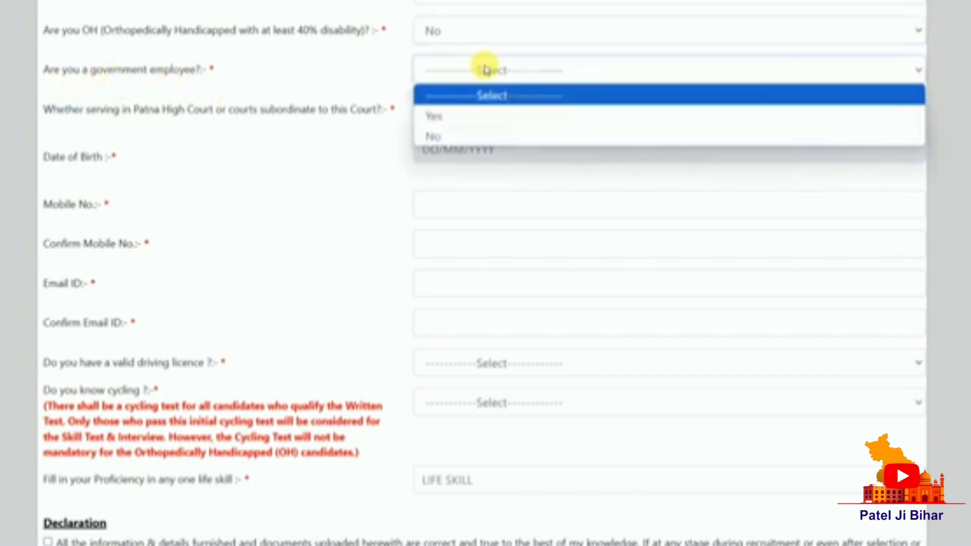
left_click(480, 115)
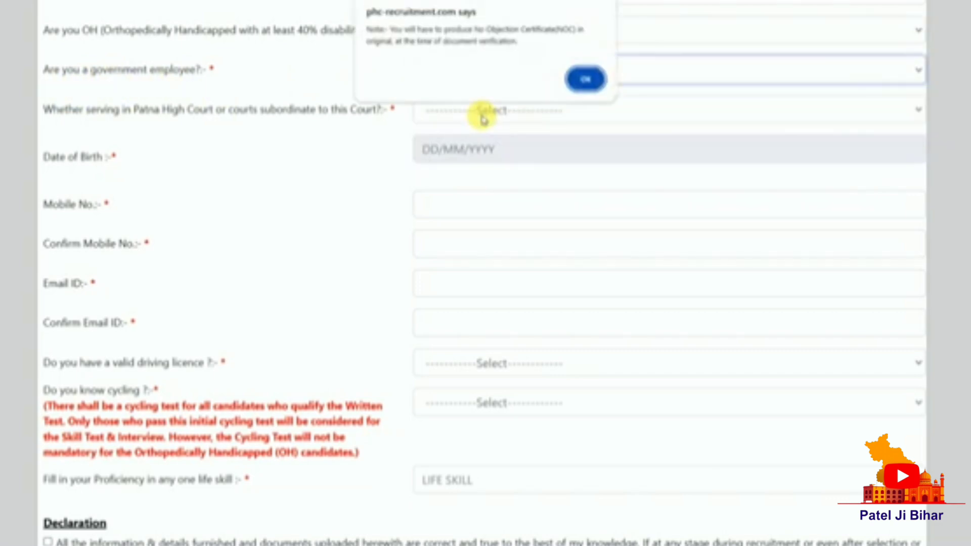
left_click(584, 80)
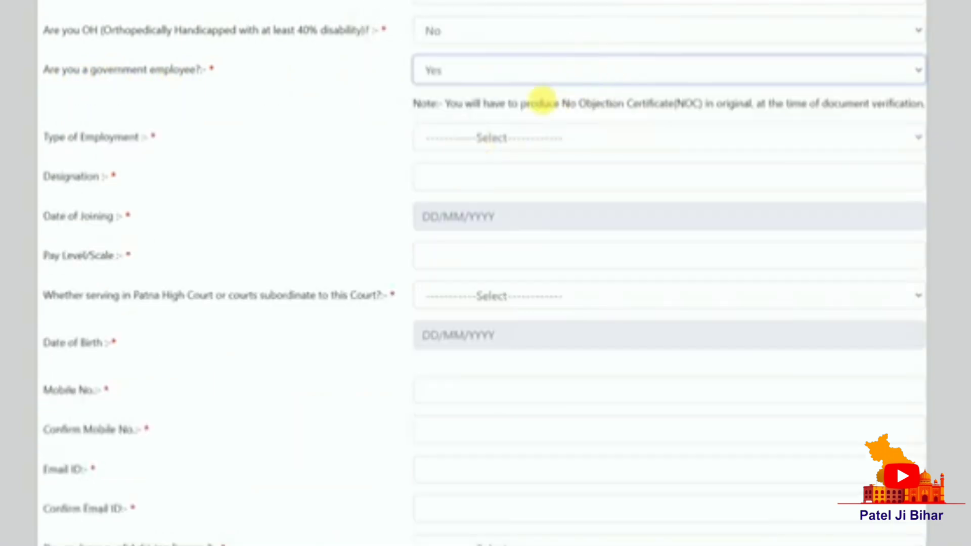
left_click(494, 135)
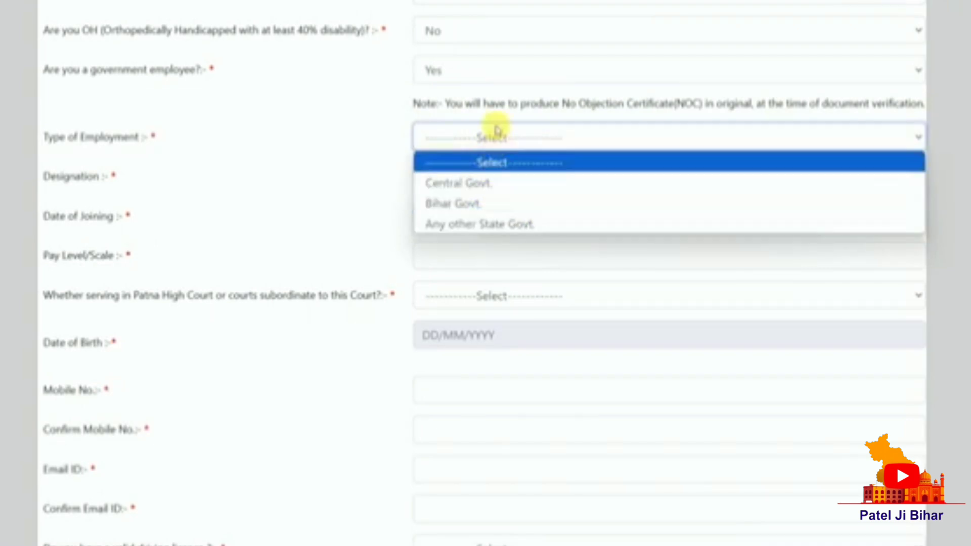
Step: Answer No to being a government employee and No to serving in Patna High Court or its subordinate courts
left_click(481, 67)
left_click(470, 137)
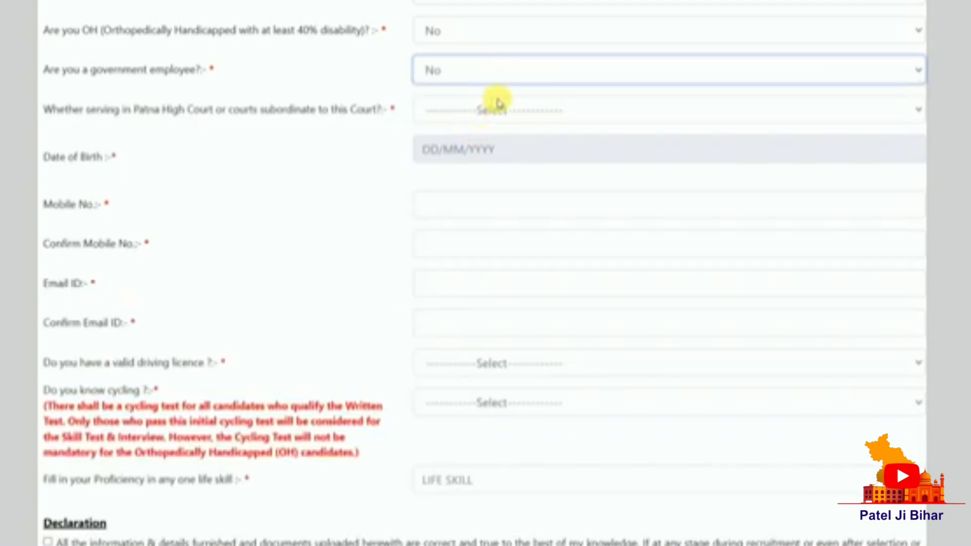
left_click(202, 145)
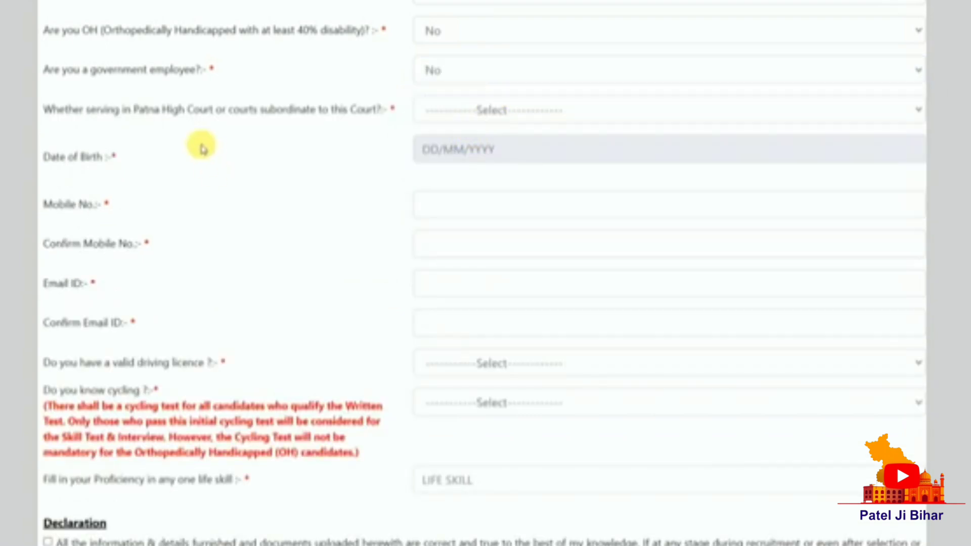
left_click_drag(134, 110, 205, 113)
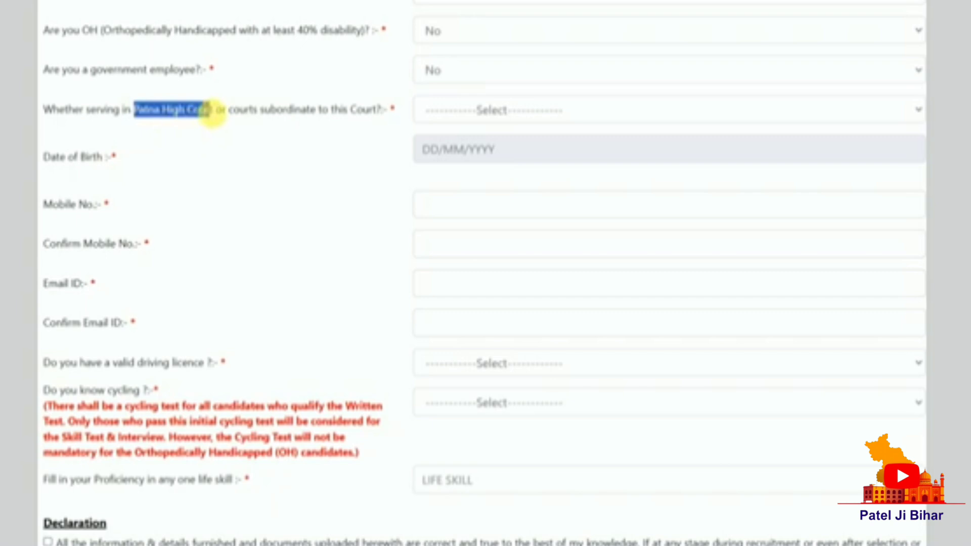
left_click(336, 111)
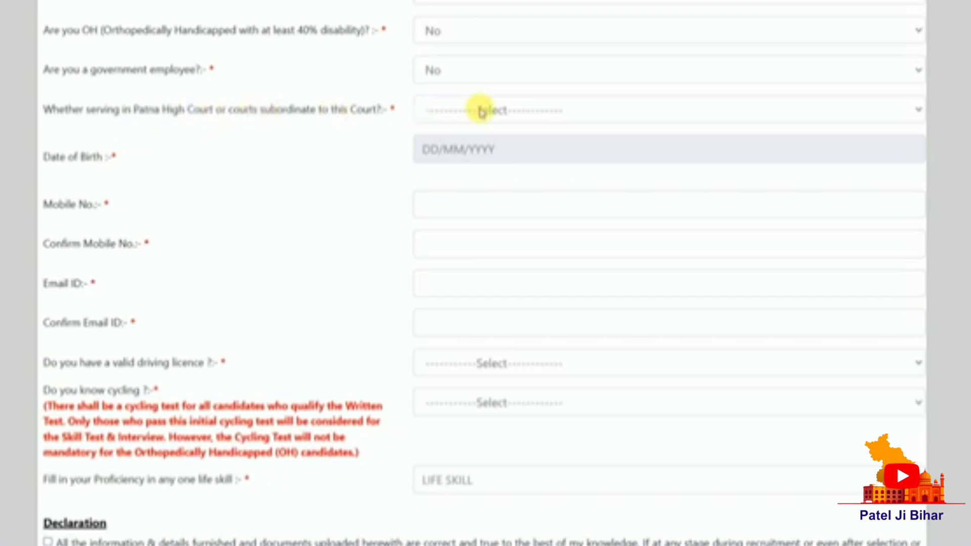
left_click(481, 109)
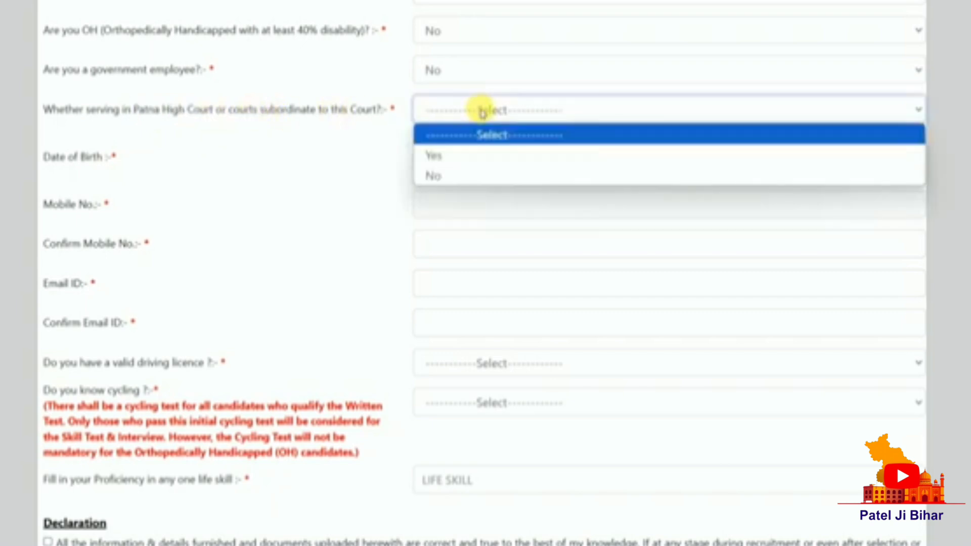
left_click(462, 175)
Step: Choose the candidate's year and day of birth from the calendar to fill in the date of birth
left_click(470, 158)
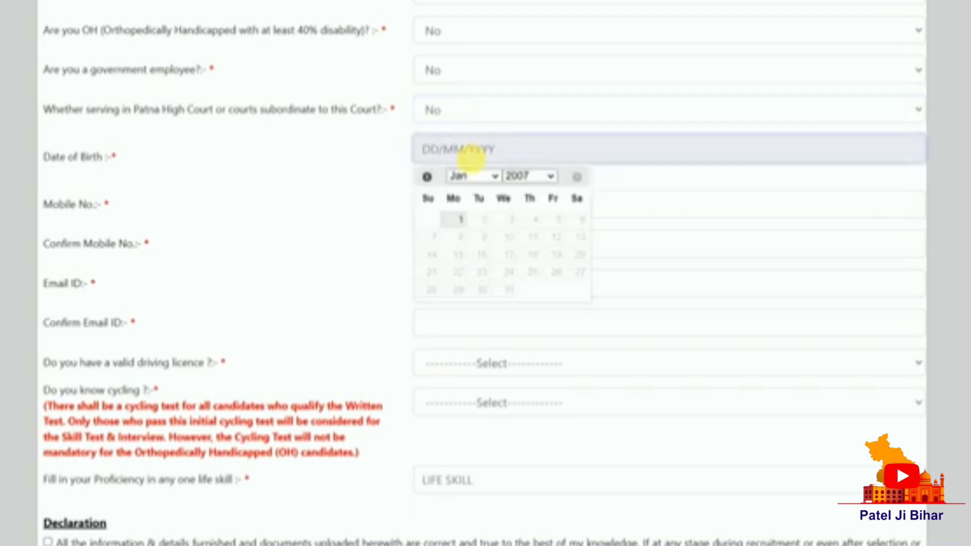
left_click(531, 177)
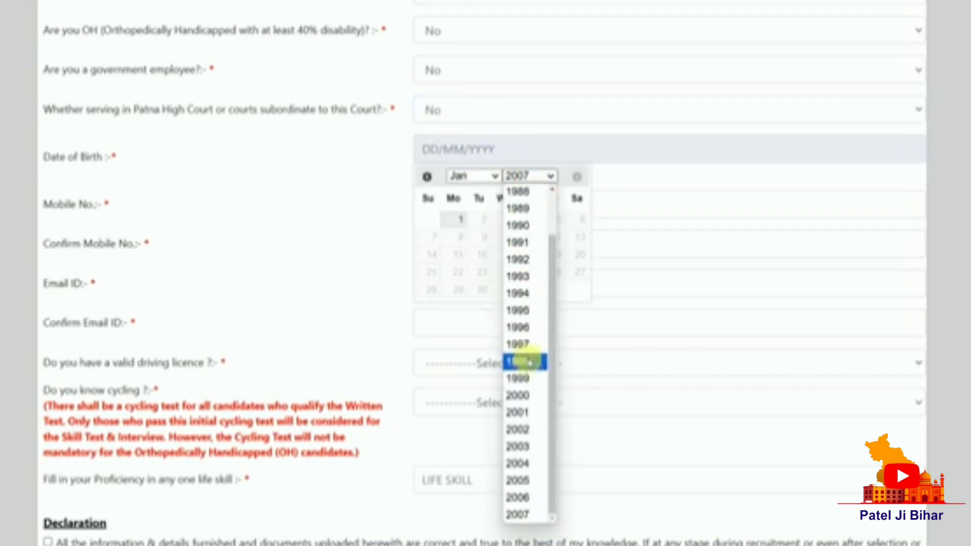
left_click(524, 397)
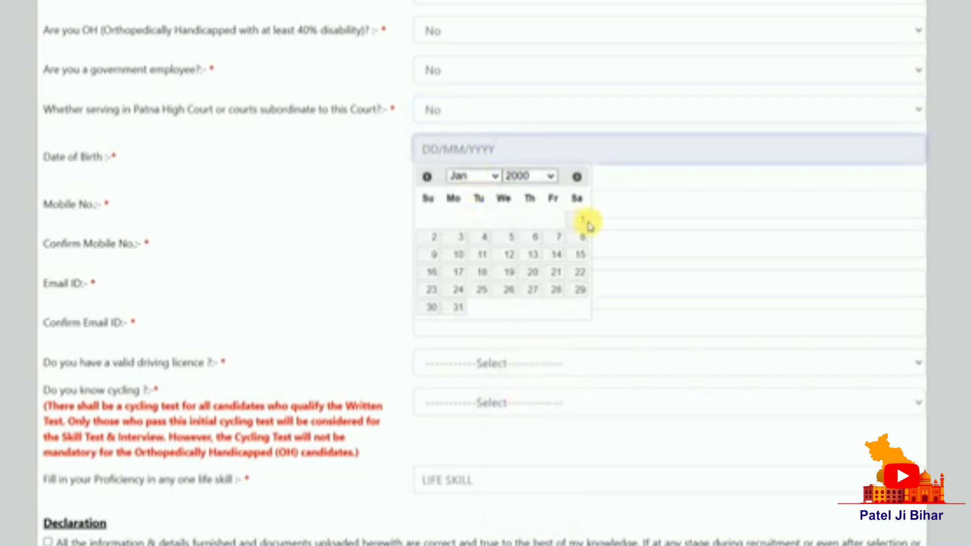
left_click(582, 219)
Step: Try answering Yes to the valid driving licence question to check which additional licence details are required
scroll(483, 192, "down", 2)
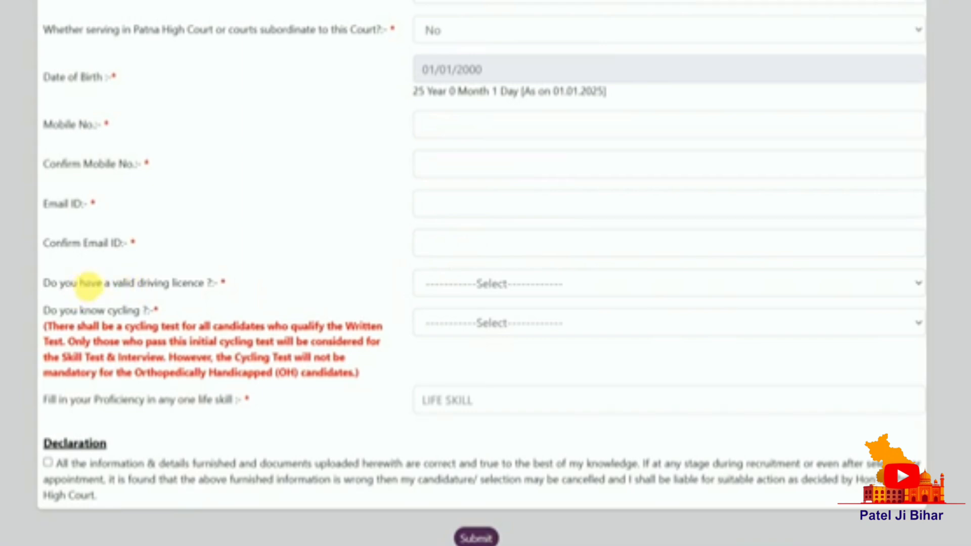
left_click_drag(88, 285, 218, 284)
left_click(546, 292)
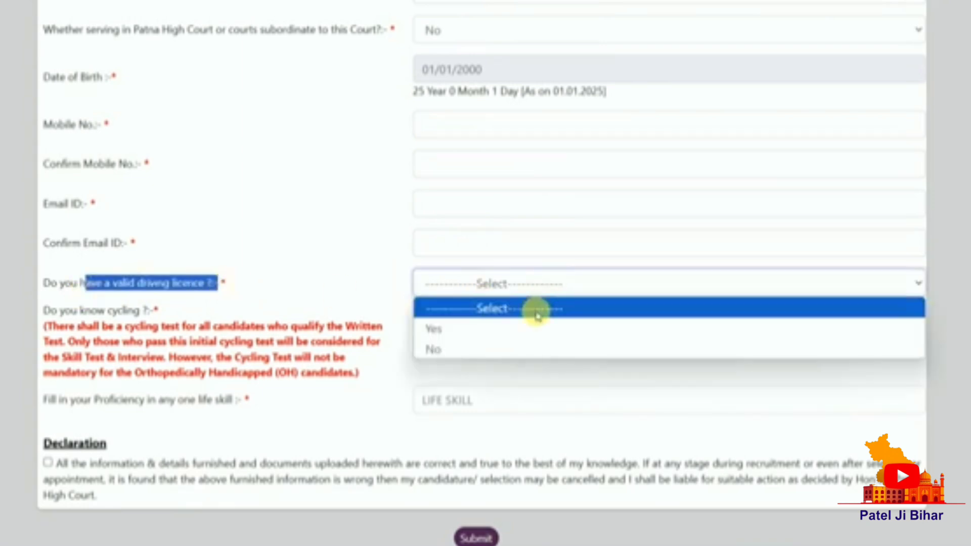
left_click(512, 330)
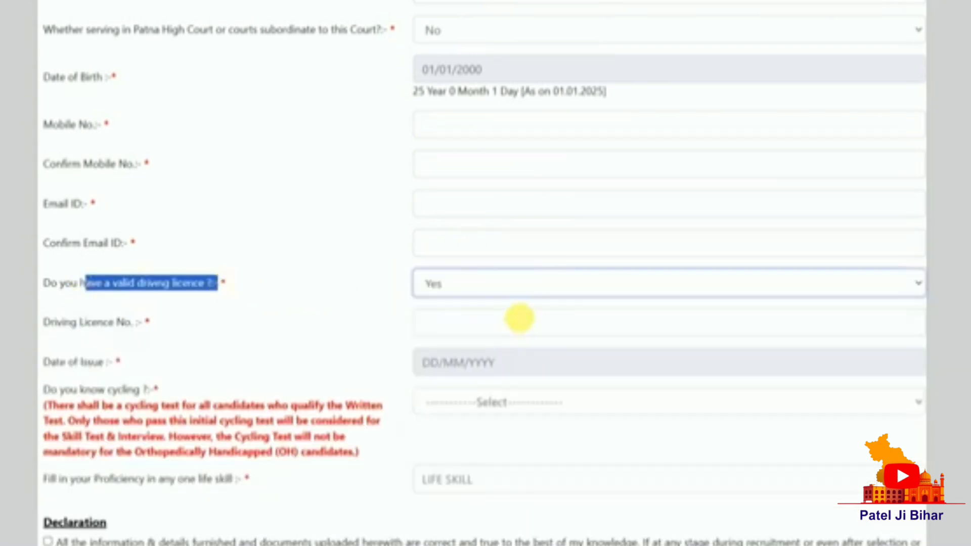
Step: Set the valid driving licence answer to No and answer Yes to the question about knowing cycling
left_click(512, 286)
left_click(494, 348)
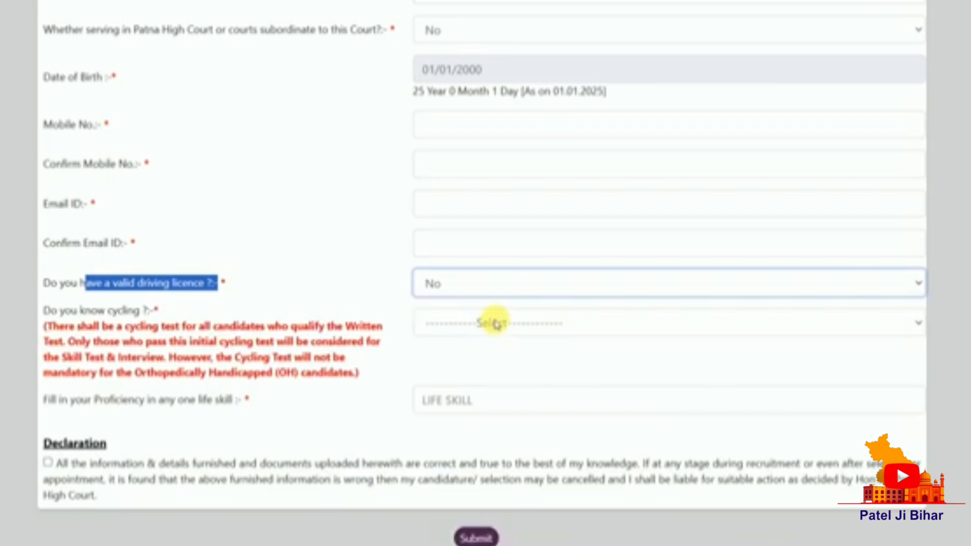
left_click(183, 315)
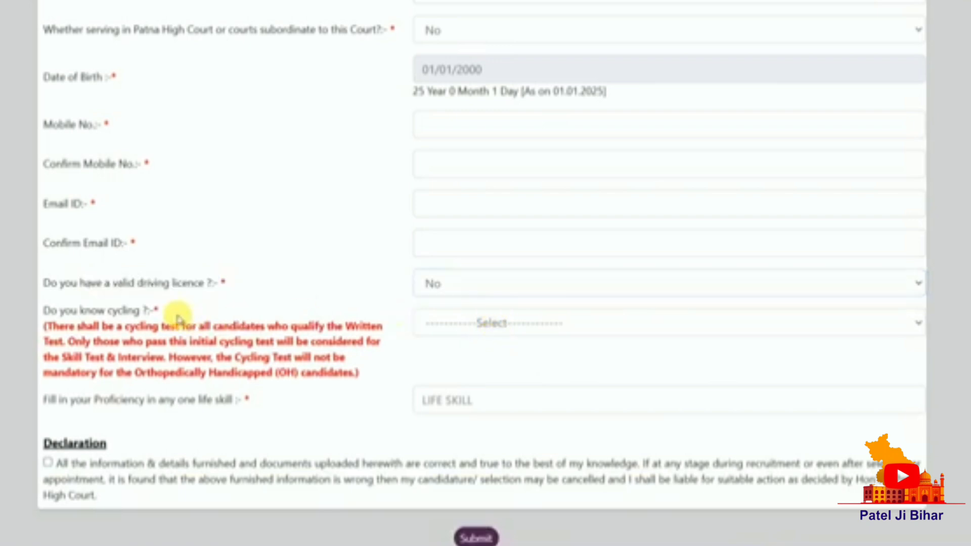
left_click_drag(91, 312, 127, 312)
left_click(511, 322)
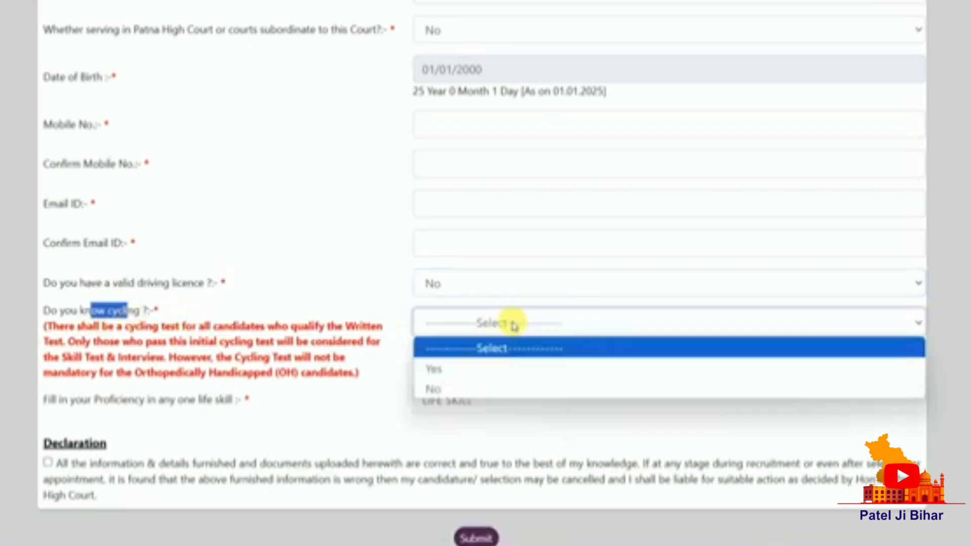
left_click(504, 366)
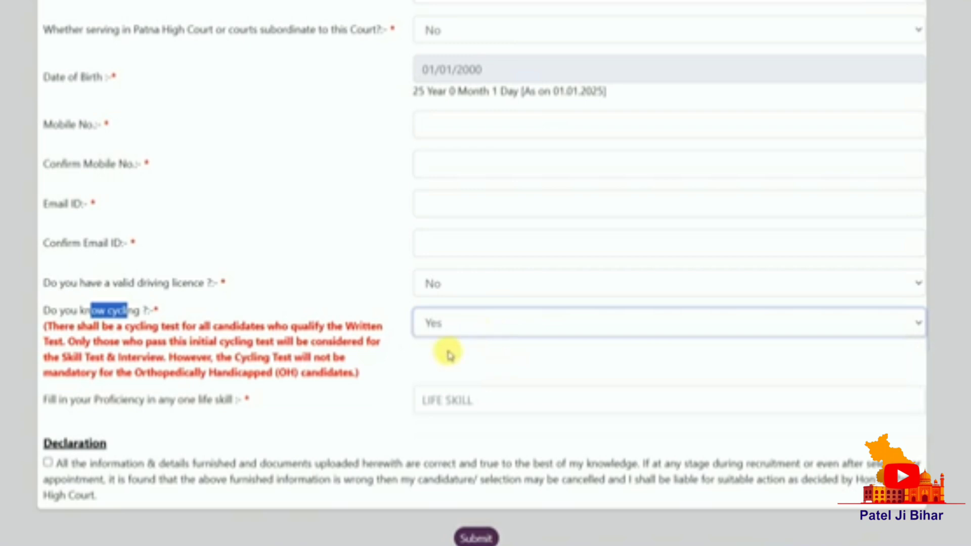
Step: Go to the life skill proficiency entry and accept the declaration that all furnished information is correct
left_click(293, 403)
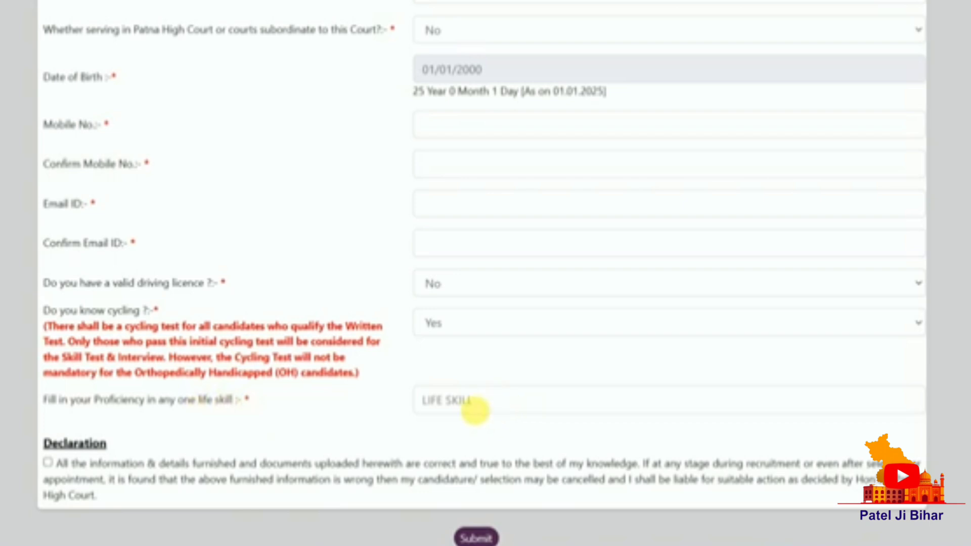
left_click(470, 408)
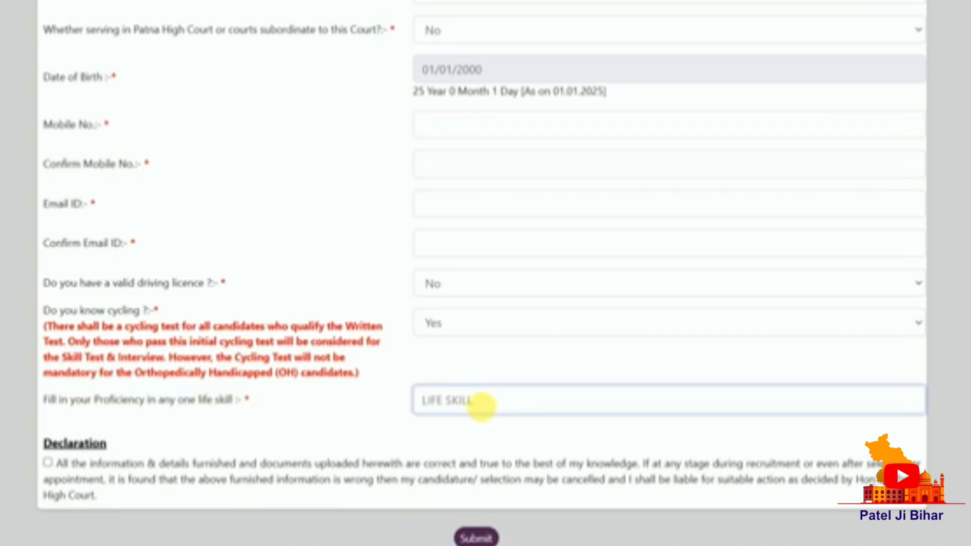
left_click(48, 463)
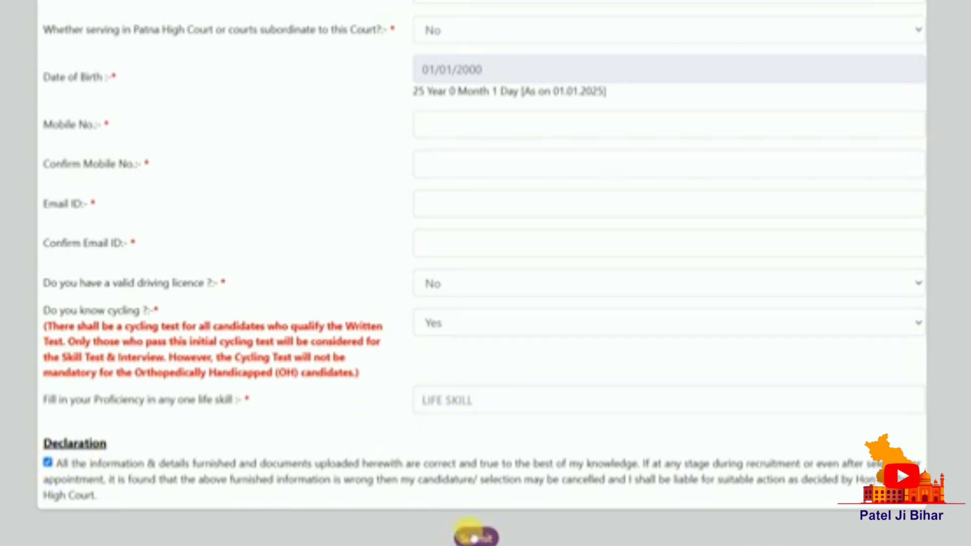
Step: Submit the registration form, review the summary of entered details and confirm it to complete the registration
left_click(474, 538)
scroll(478, 76, "down", 3)
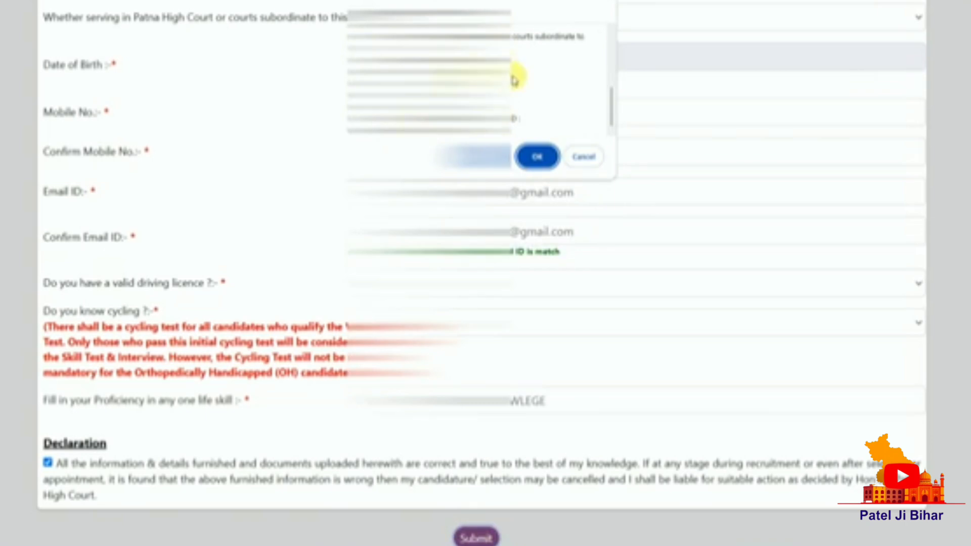
left_click(539, 159)
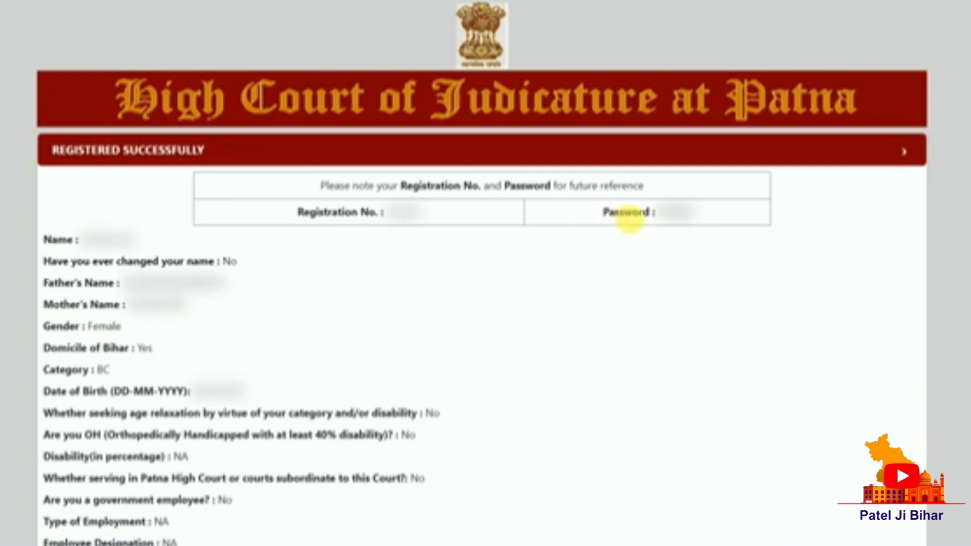
scroll(628, 221, "down", 5)
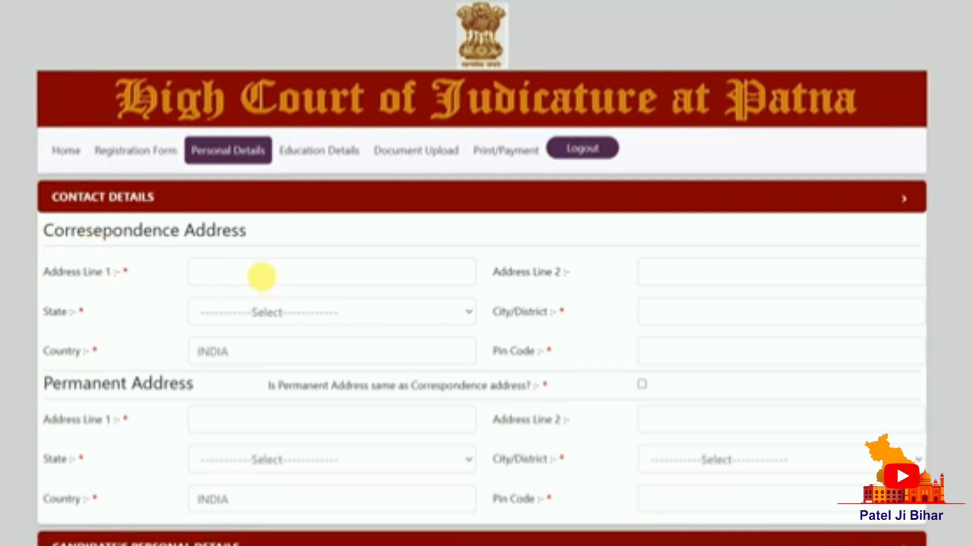
Step: Fill in the correspondence address with VILL and PO as sample address lines, Bihar as the state and Sitamarhi as the district
left_click(261, 276)
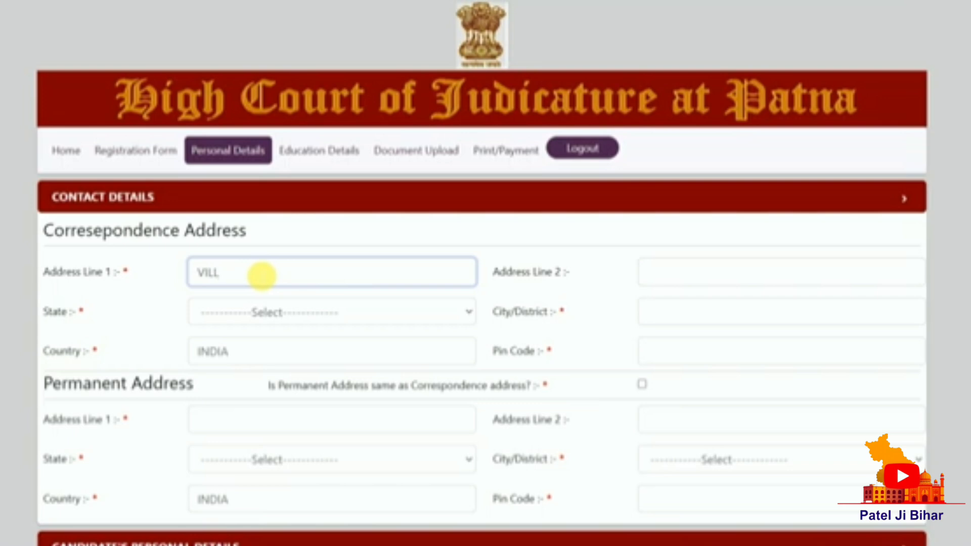
key("Tab")
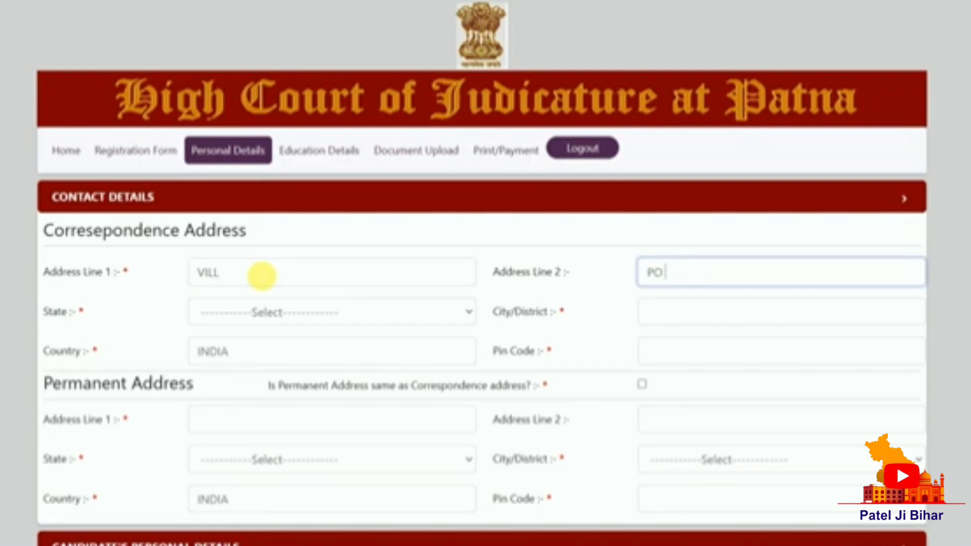
left_click(271, 310)
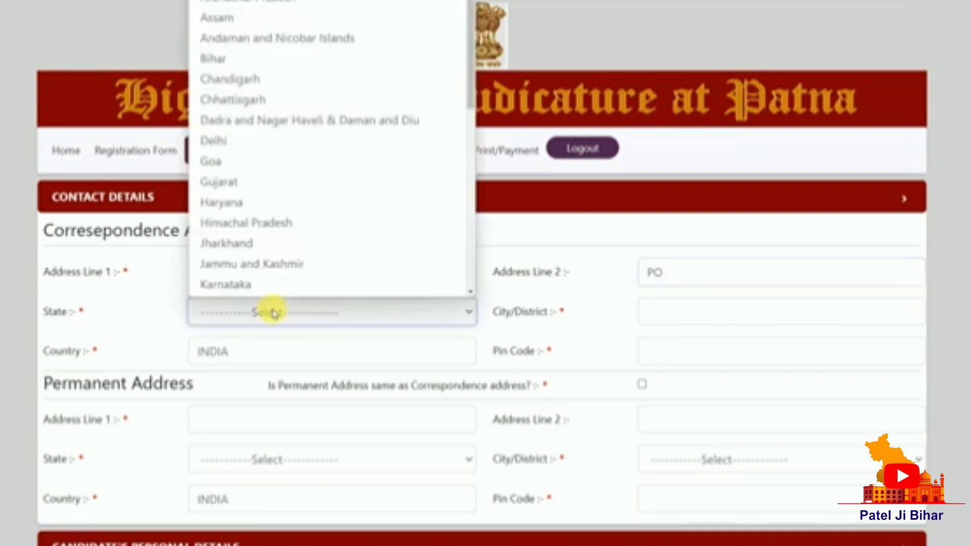
scroll(210, 20, "down", 1)
left_click(222, 48)
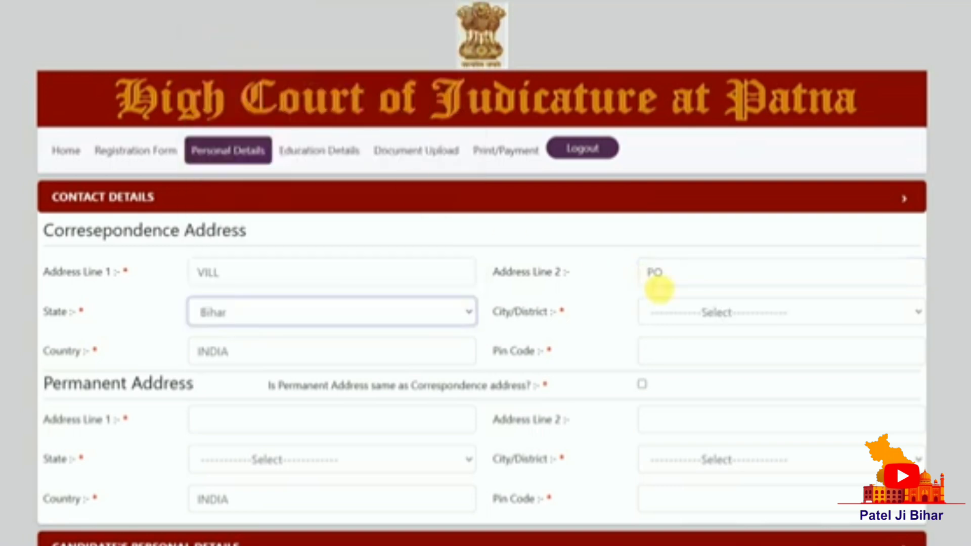
left_click(705, 310)
scroll(710, 202, "down", 7)
left_click(709, 205)
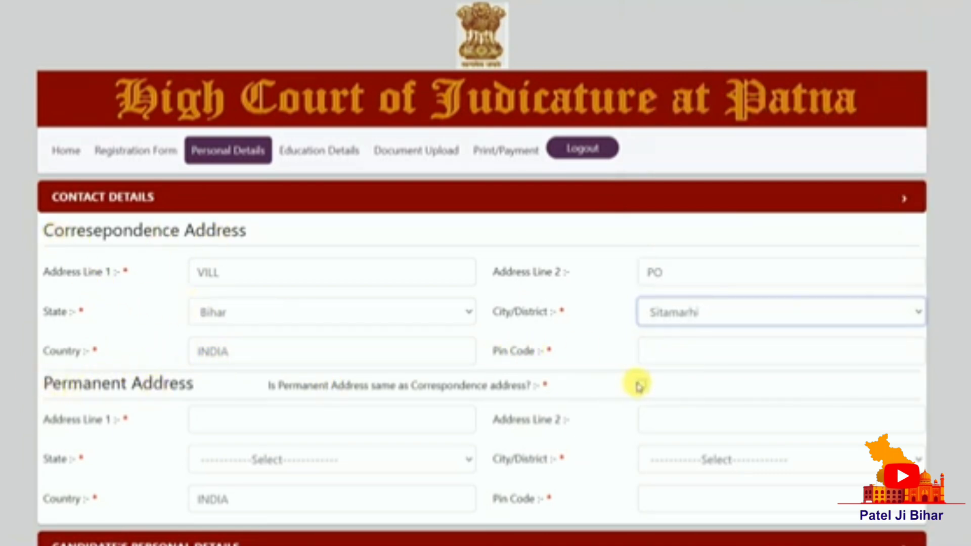
Step: In the candidate's personal details, keep REGULAR MAZDOOR as the post and choose Patna as the first examination centre preference
scroll(377, 374, "down", 2)
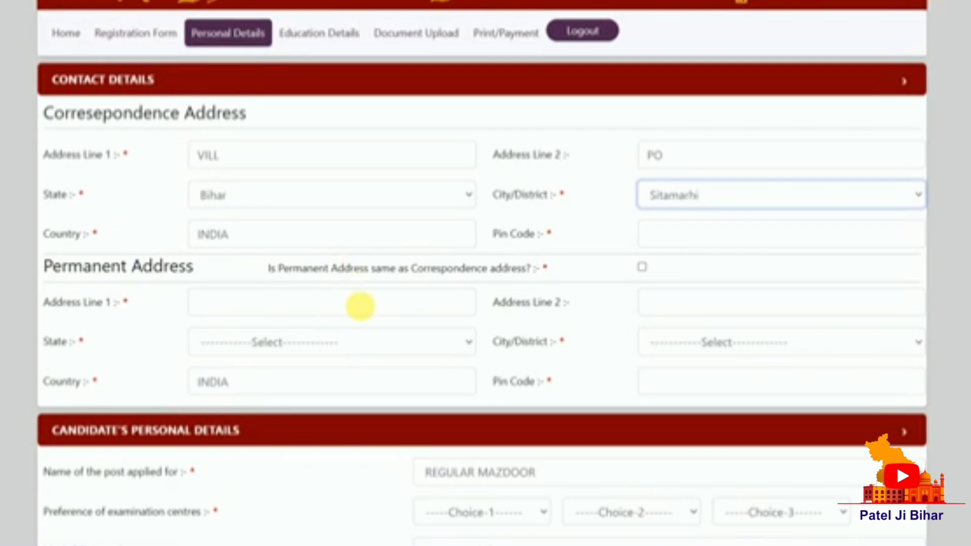
scroll(358, 305, "down", 2)
scroll(356, 304, "down", 1)
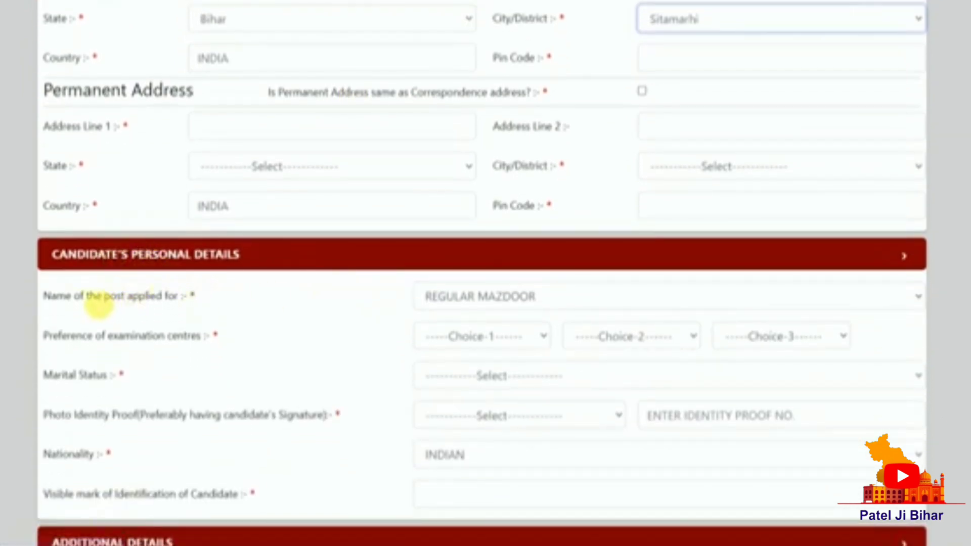
left_click(475, 298)
left_click(473, 296)
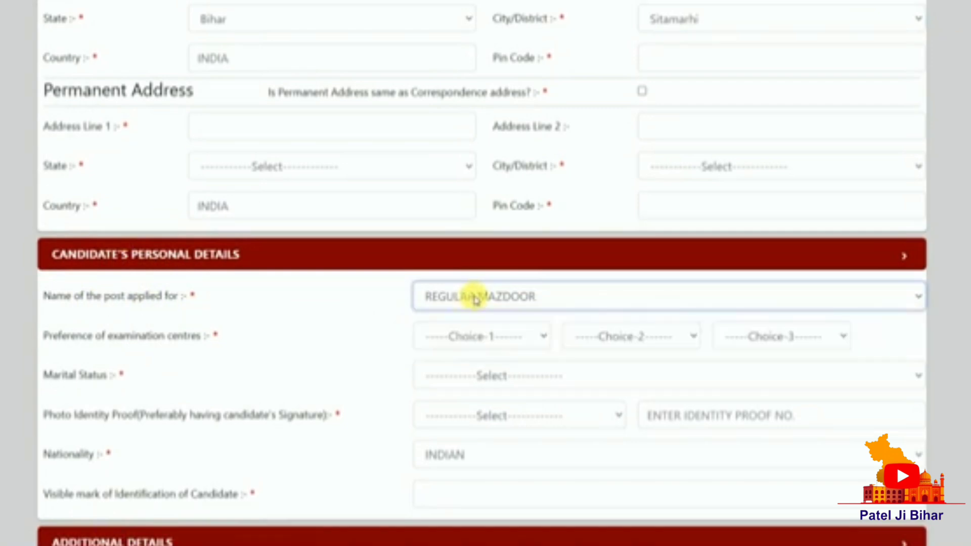
left_click(474, 333)
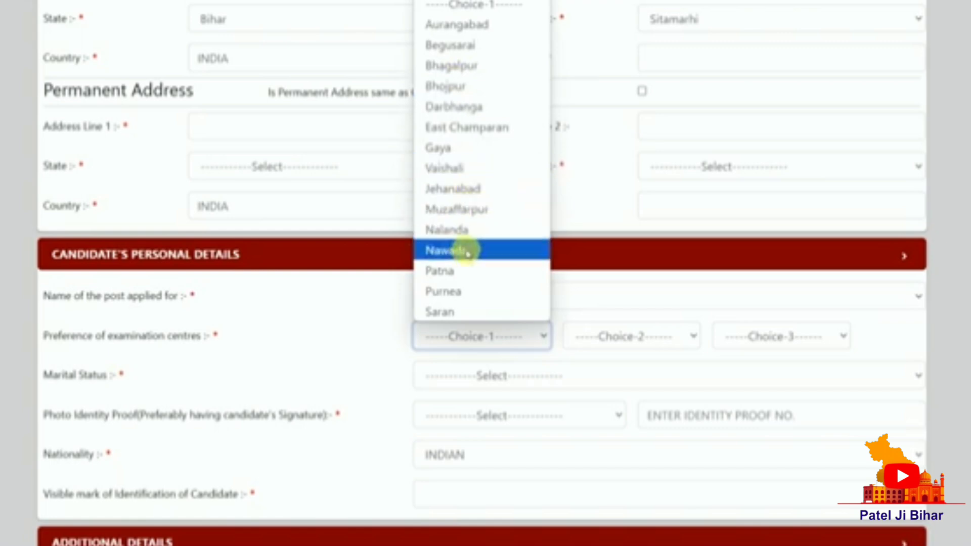
left_click(468, 272)
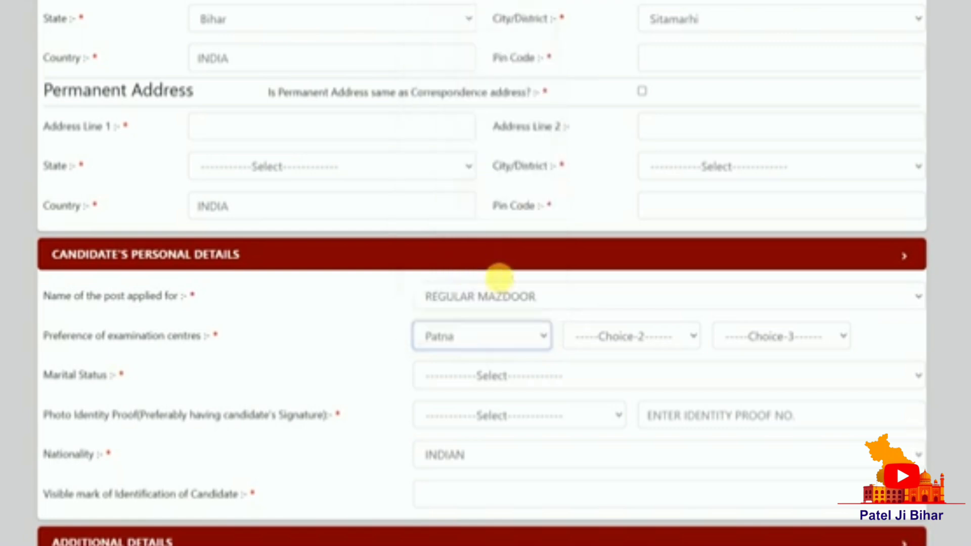
Step: Choose Muzaffarpur as the second and Darbhanga as the third examination centre preference
left_click(617, 332)
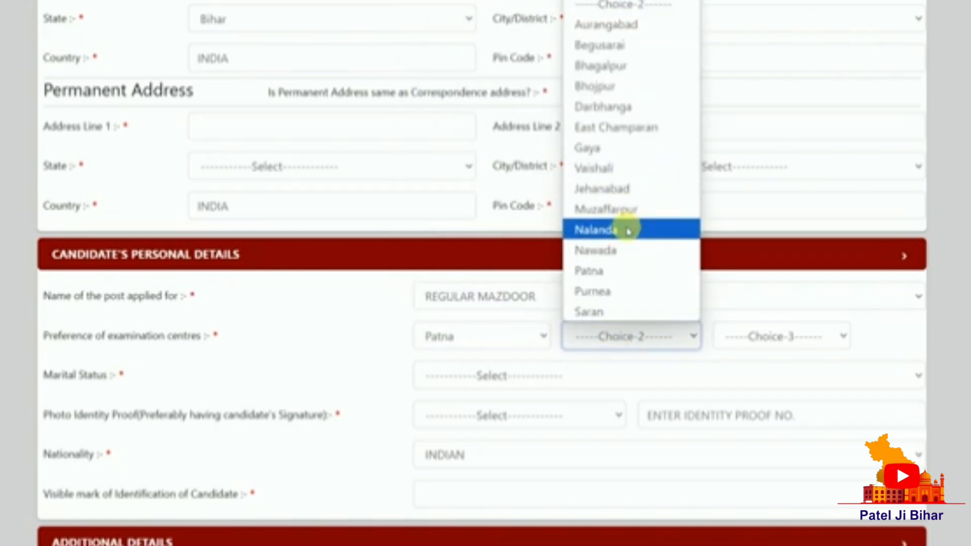
left_click(625, 208)
left_click(774, 344)
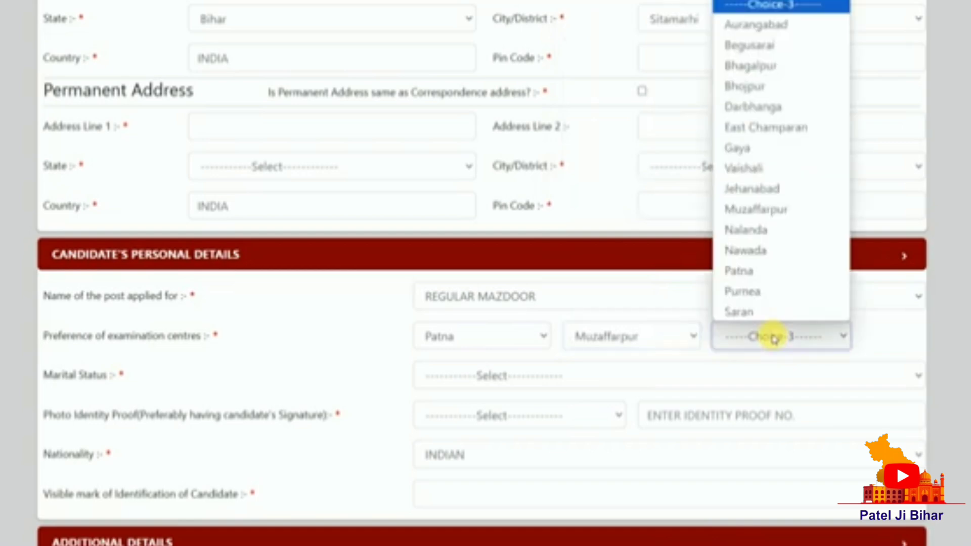
left_click(772, 108)
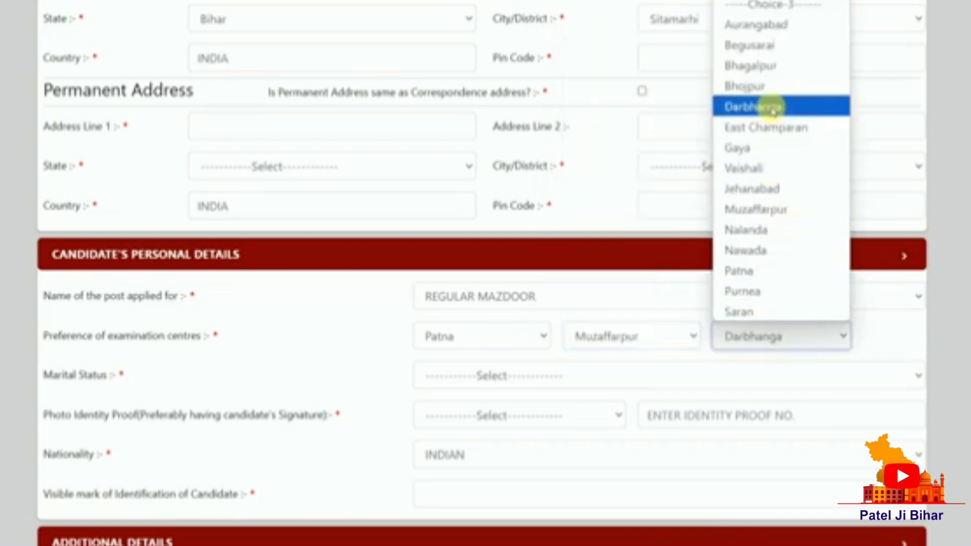
Step: Set the marital status to Unmarried, choose Aadhaar Card as photo identity proof and enter NO MARK as the visible identification mark
left_click(512, 379)
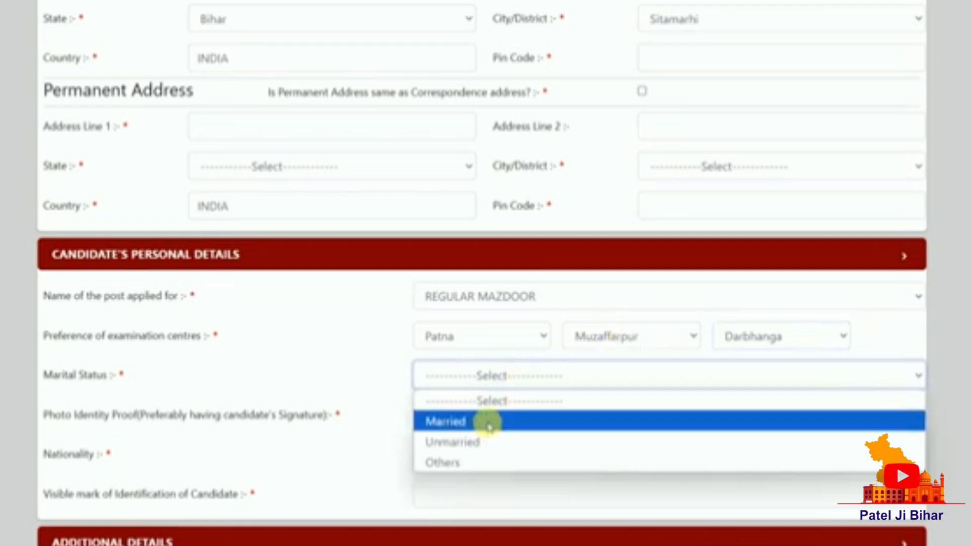
left_click(487, 442)
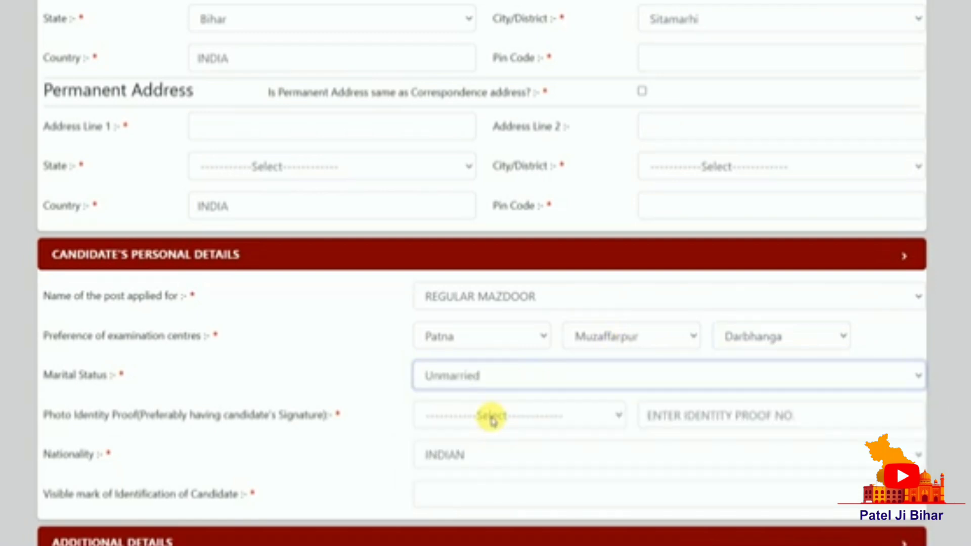
left_click(491, 419)
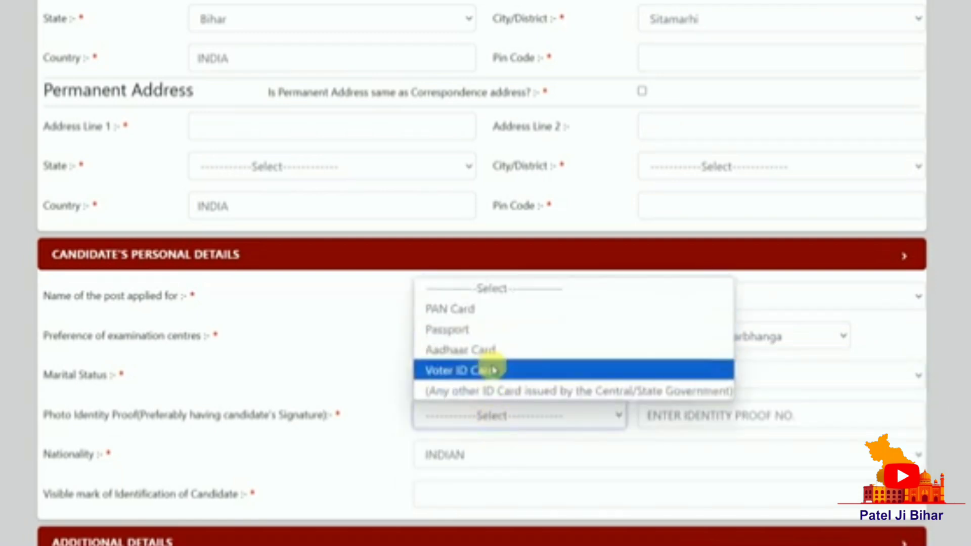
left_click(493, 349)
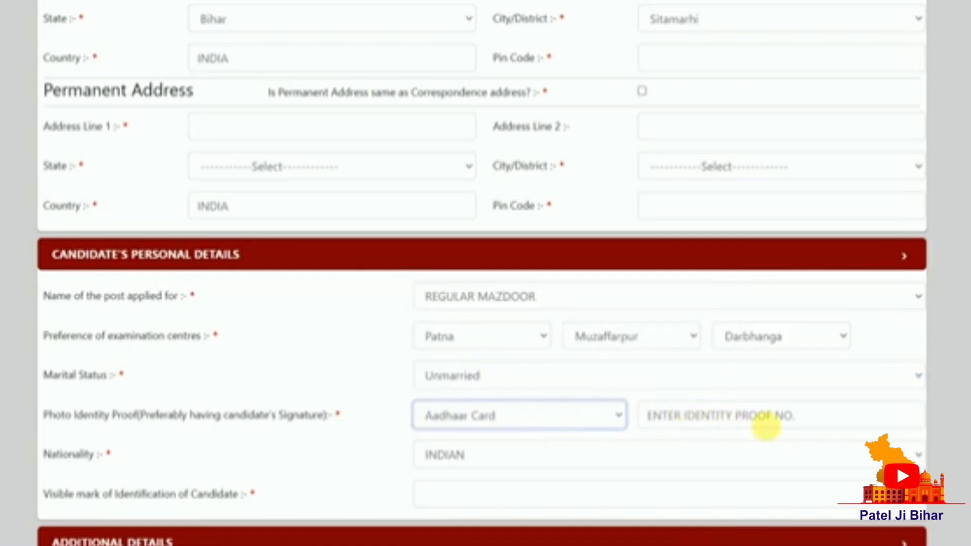
scroll(597, 399, "down", 2)
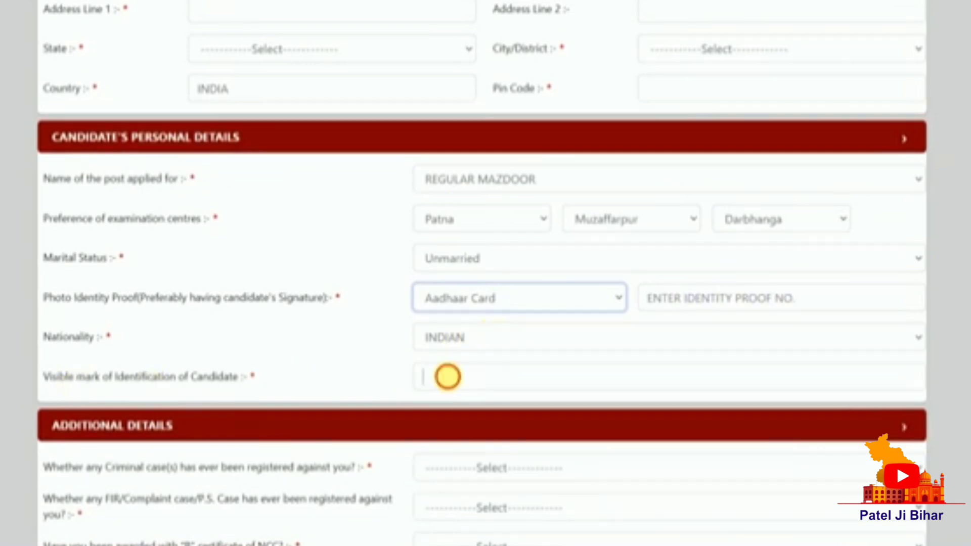
left_click(446, 377)
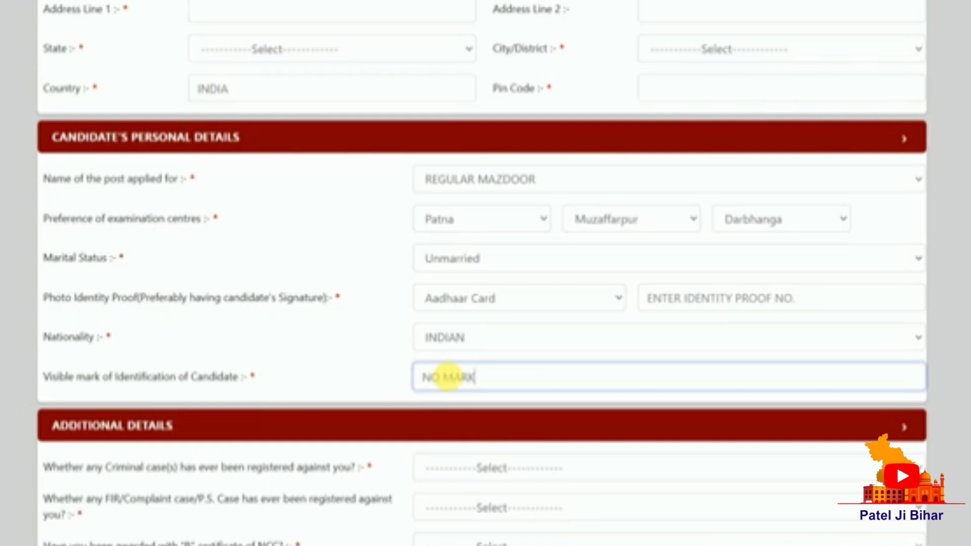
Step: Answer No to the criminal case, FIR/complaint case and NCC "B" certificate questions, and submit the personal details
scroll(447, 377, "down", 1)
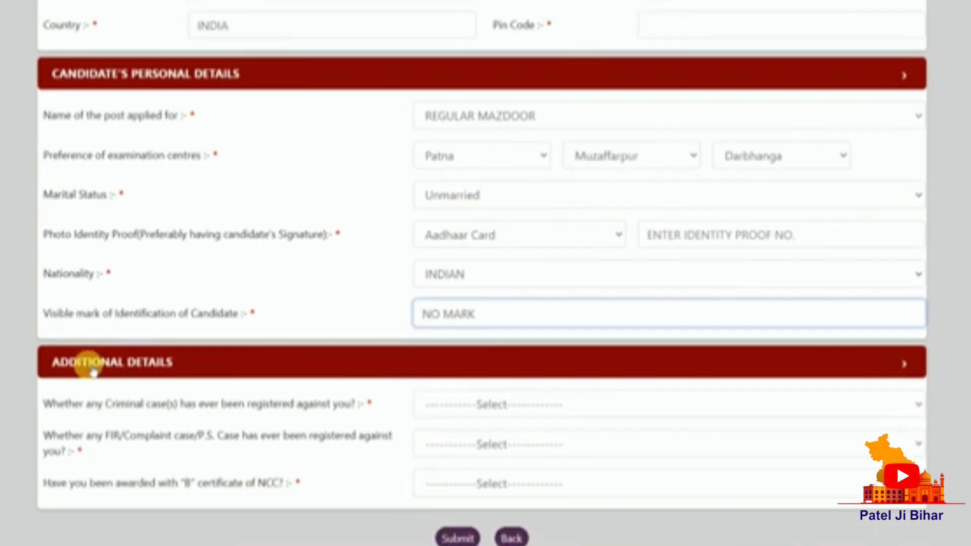
left_click(506, 406)
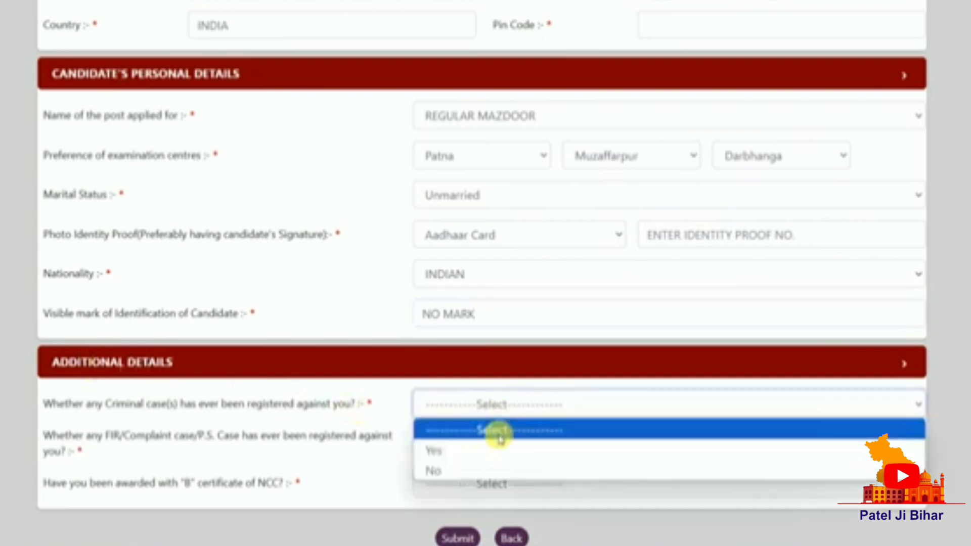
left_click(494, 469)
left_click(509, 443)
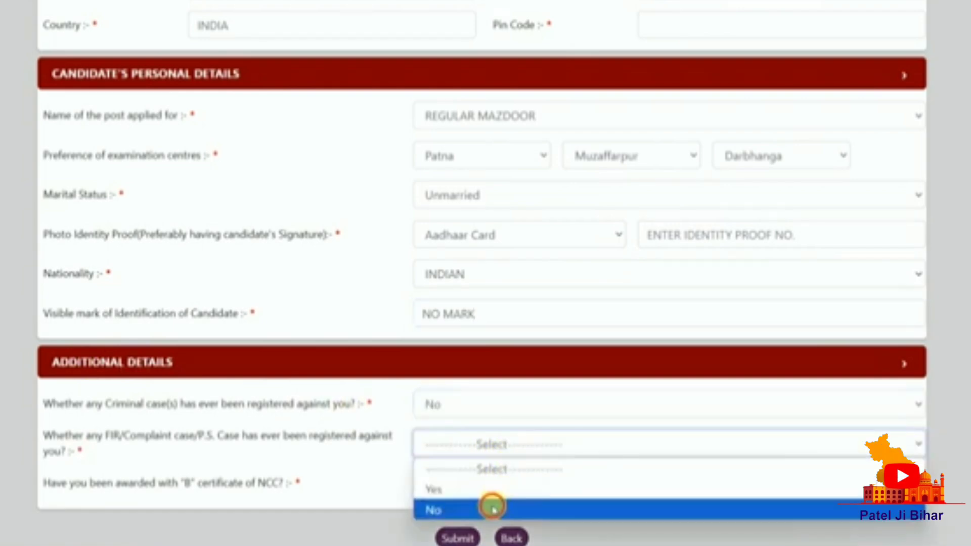
left_click(493, 508)
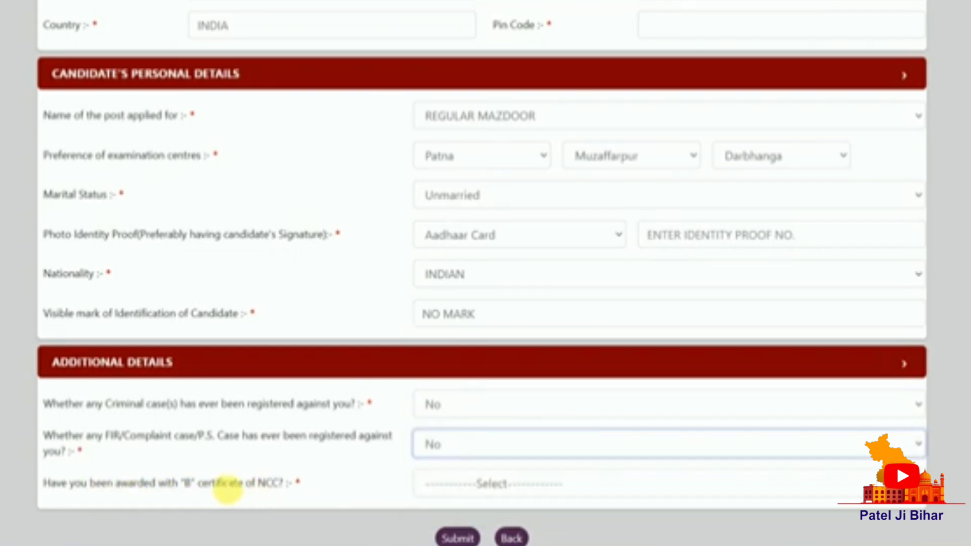
left_click(484, 483)
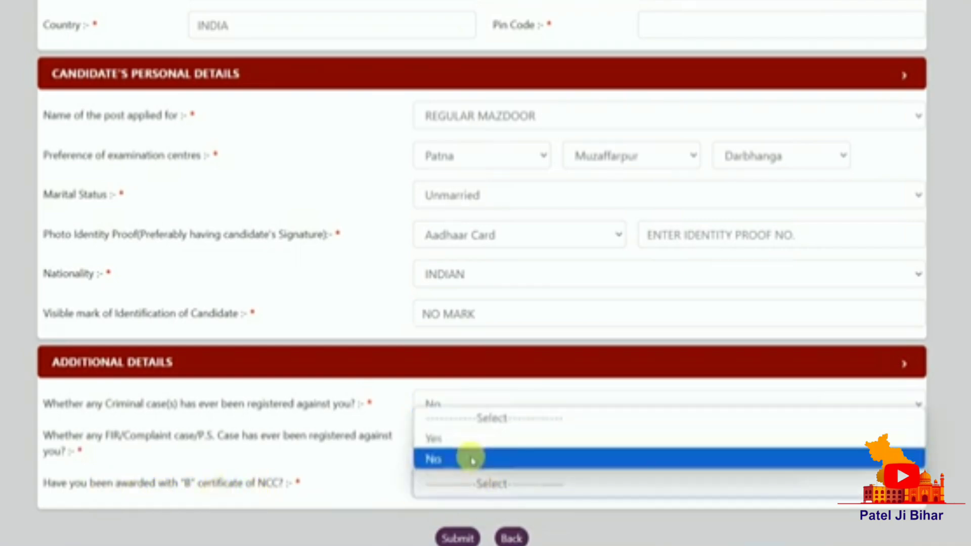
left_click(467, 459)
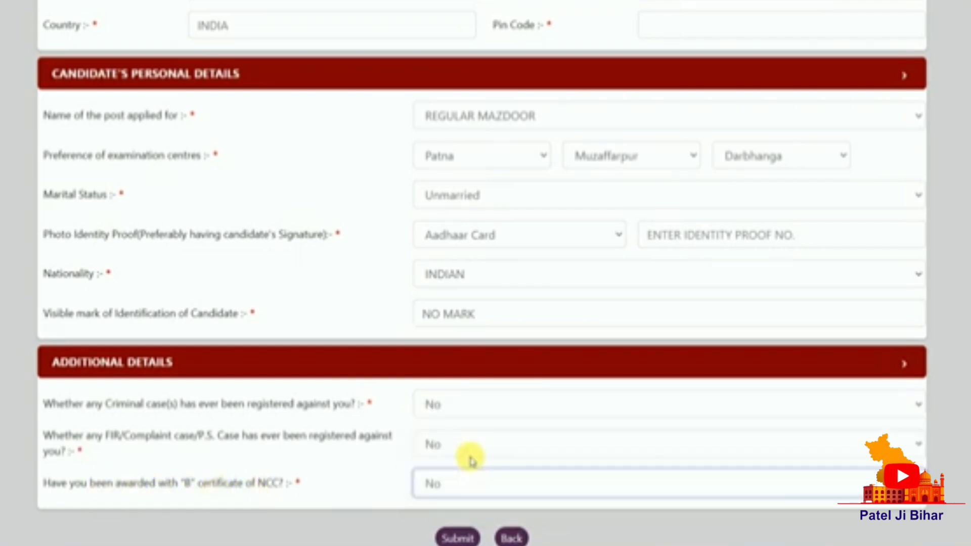
left_click(455, 539)
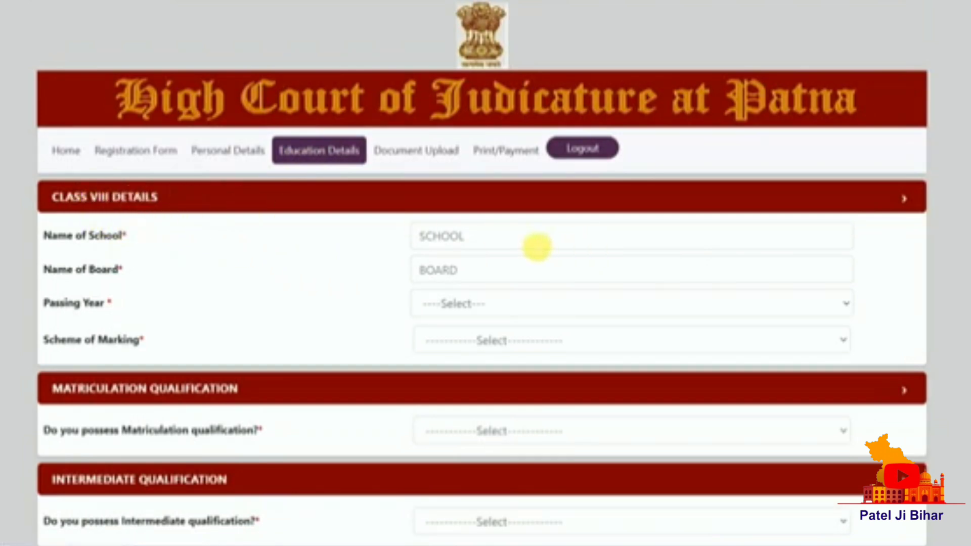
Step: Fill in the Class VIII details with SCHOOL NAME as school, BSEB PATNA as board, 2014 as passing year and Percentage as marking scheme
left_click(537, 246)
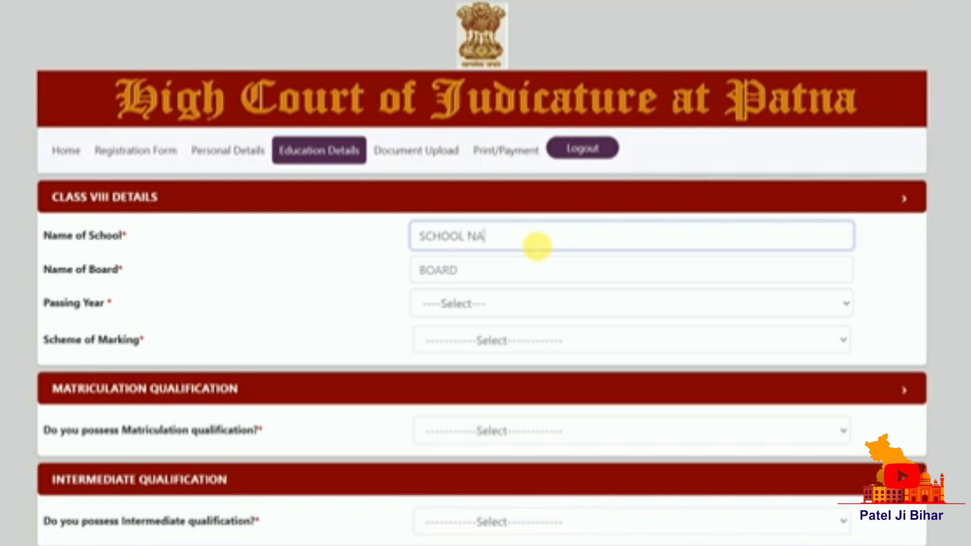
left_click(477, 278)
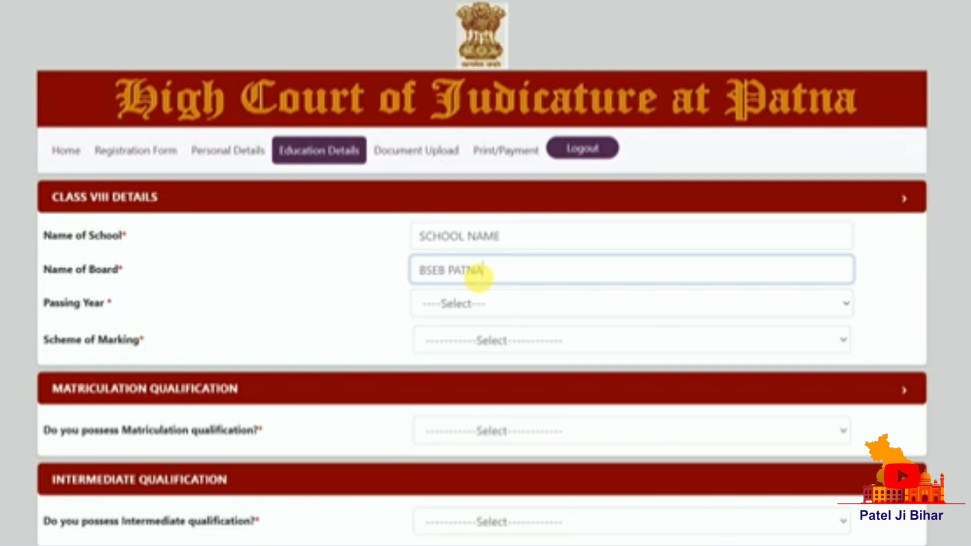
left_click(475, 303)
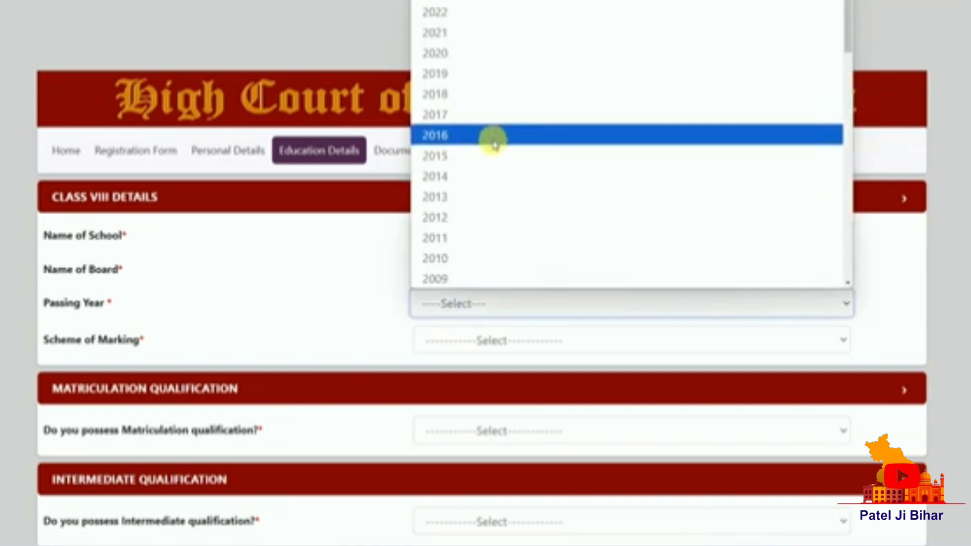
left_click(485, 173)
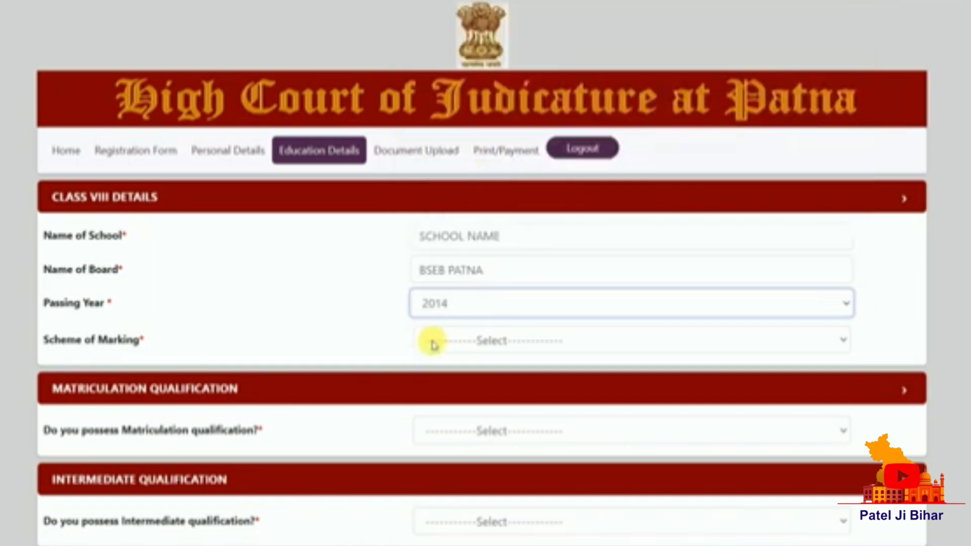
left_click(464, 344)
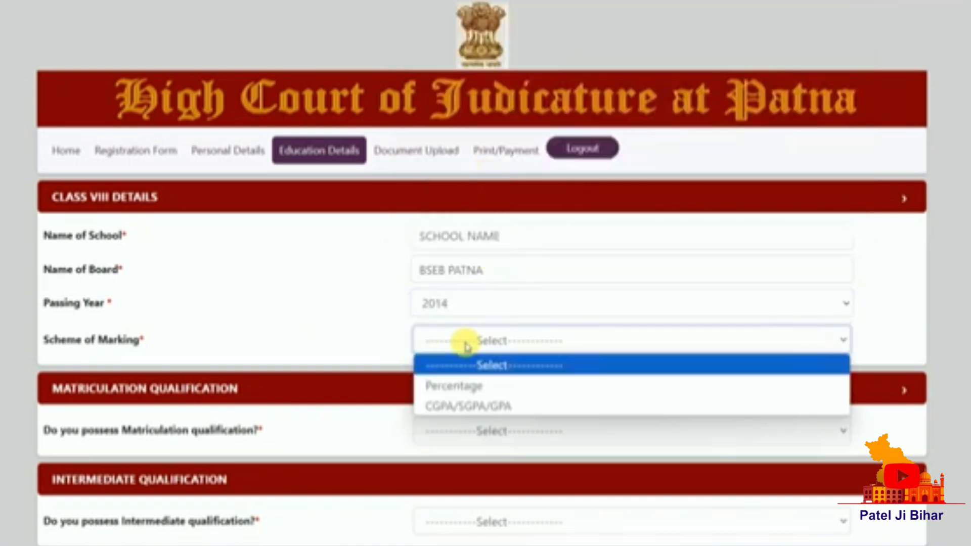
left_click(467, 393)
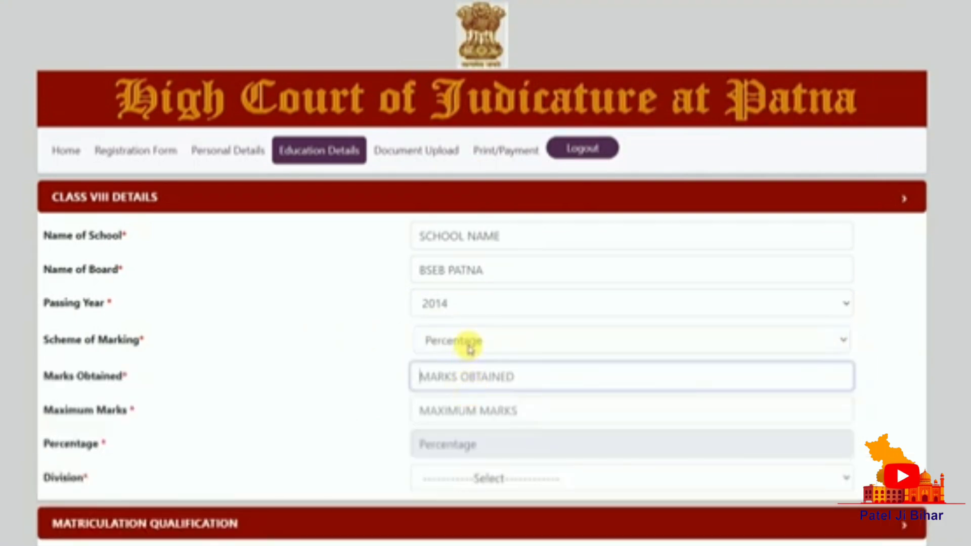
Step: Enter 320 marks obtained out of a maximum of 500 for Class VIII and set the division to I
type("3")
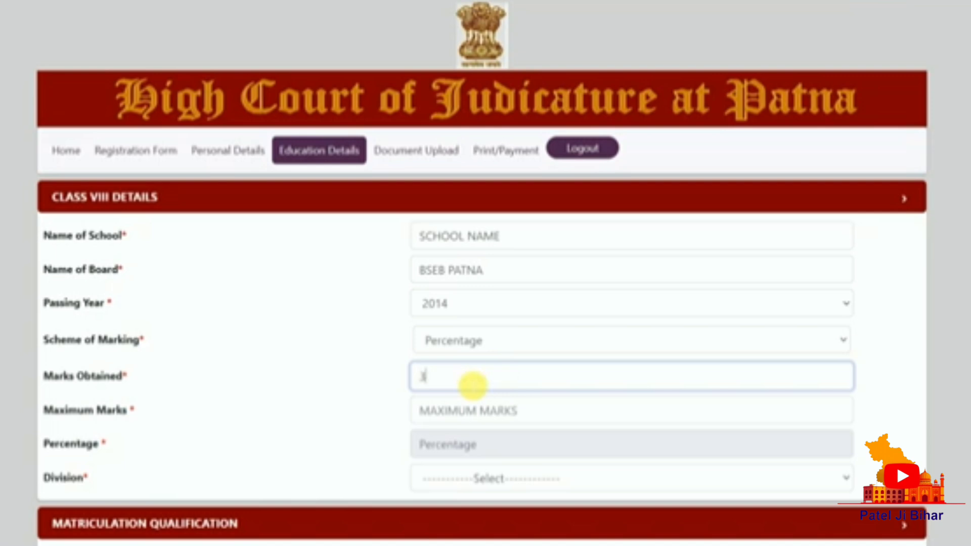
type("20")
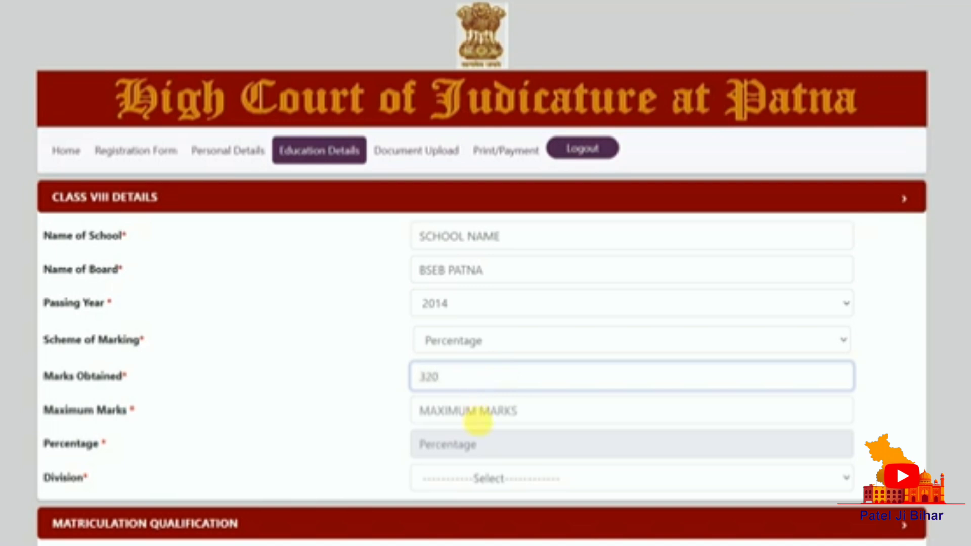
left_click(475, 414)
type("500")
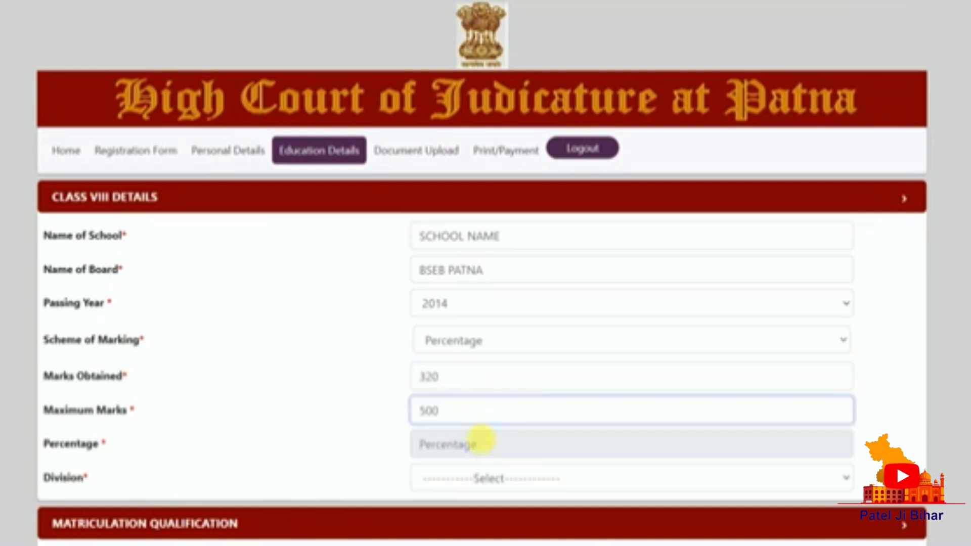
left_click(482, 448)
left_click(529, 479)
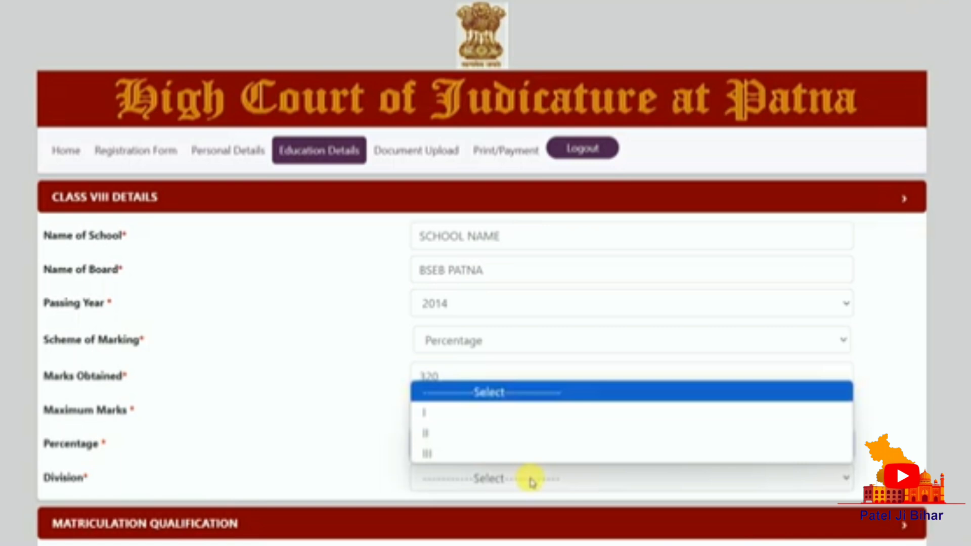
left_click(468, 407)
Step: Declare that the Matriculation qualification is held, and enter NAME OF SCHOOL as its school and BSEB PATNA as its board
scroll(297, 341, "down", 4)
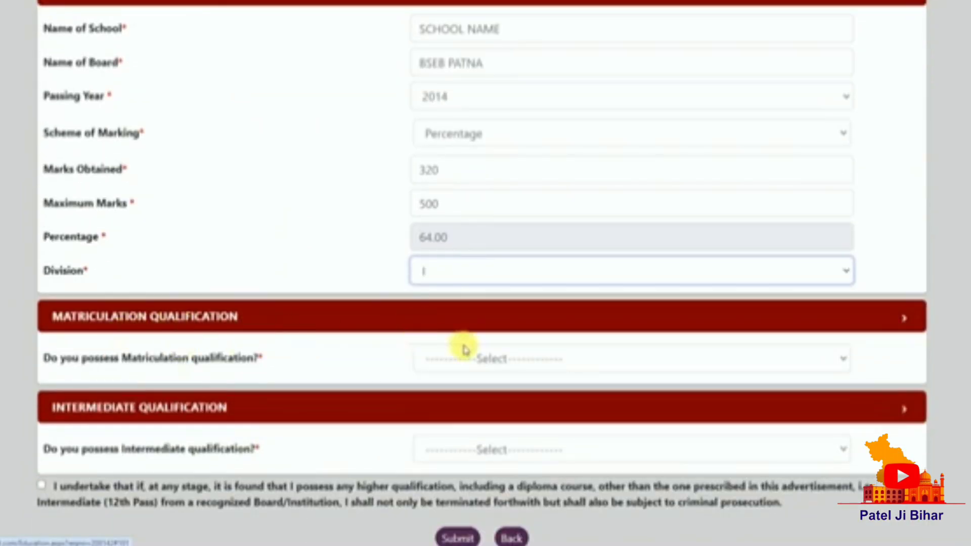
left_click(495, 360)
left_click(487, 401)
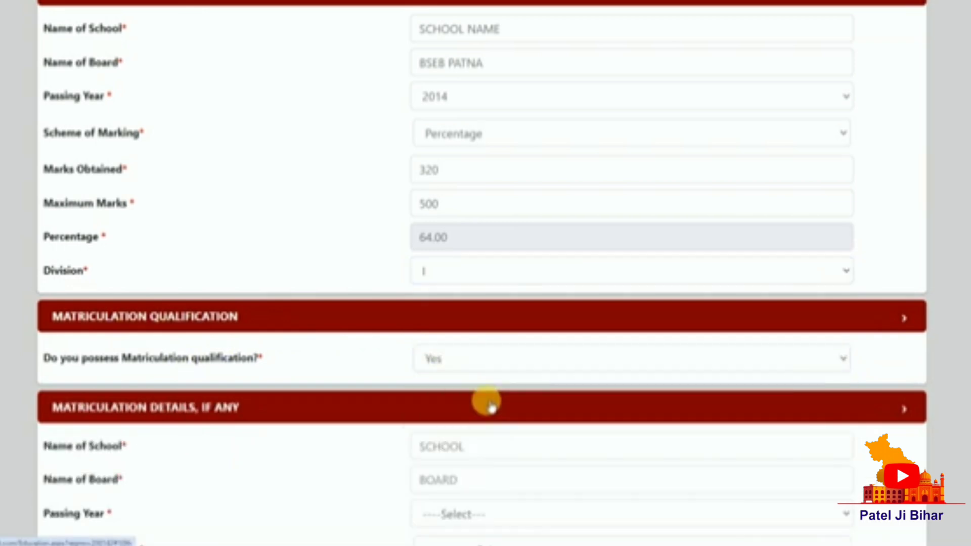
scroll(489, 404, "down", 3)
left_click(456, 257)
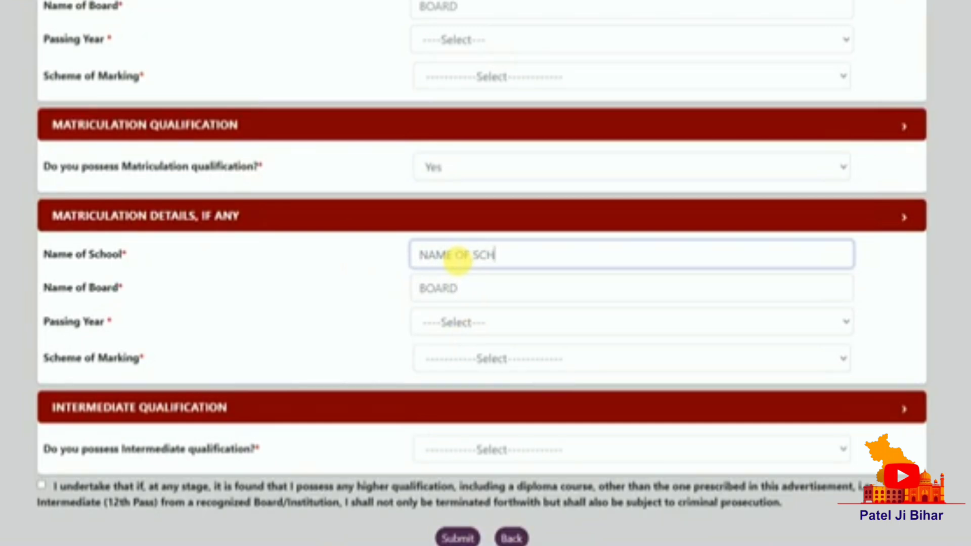
key("Tab")
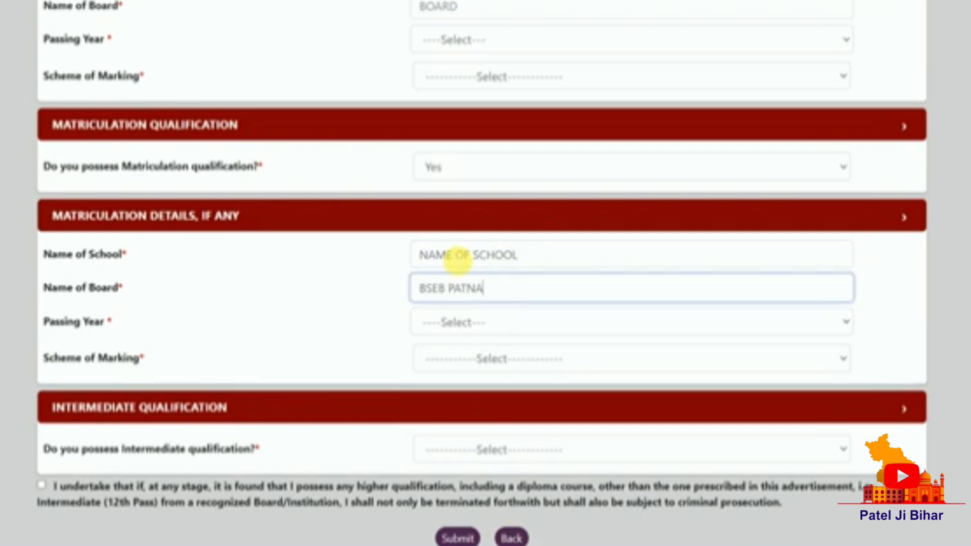
Step: Set the matriculation passing year to 2016 and the marking scheme to Percentage, and go to the marks obtained entry
left_click(491, 323)
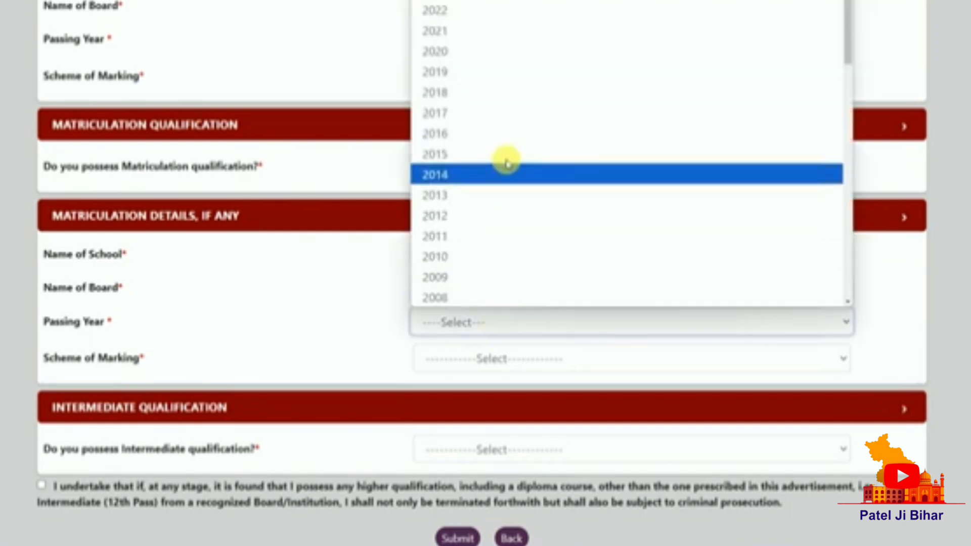
scroll(502, 161, "down", 4)
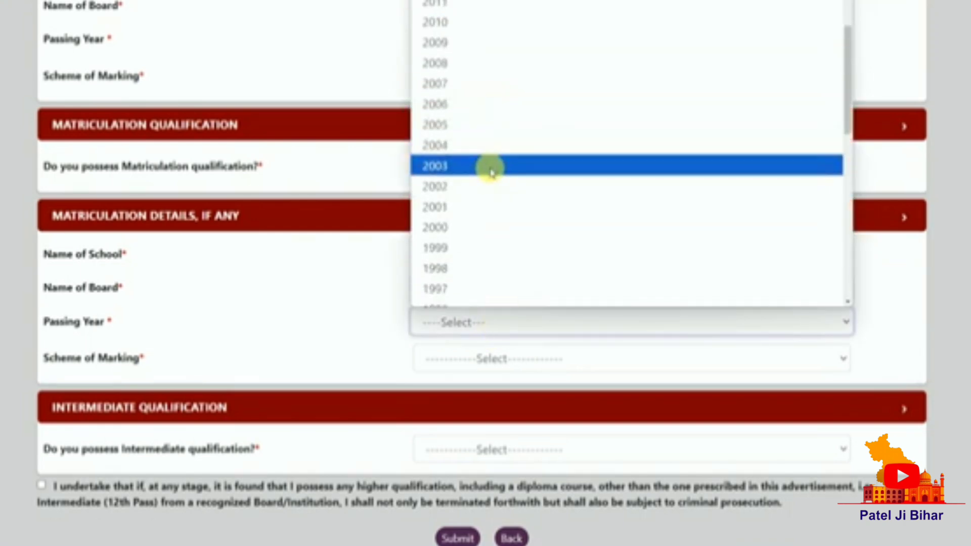
scroll(490, 172, "down", 3)
scroll(490, 172, "up", 6)
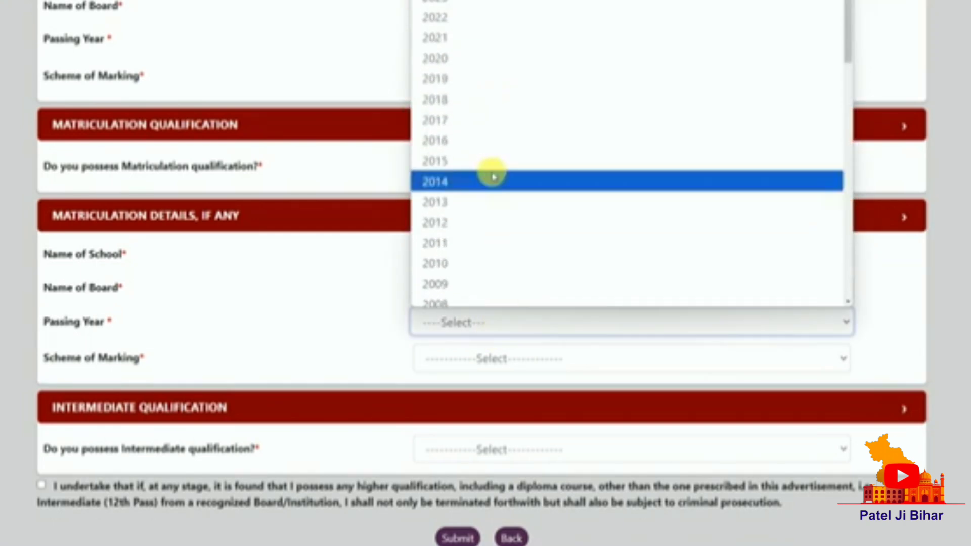
left_click(481, 138)
left_click(490, 357)
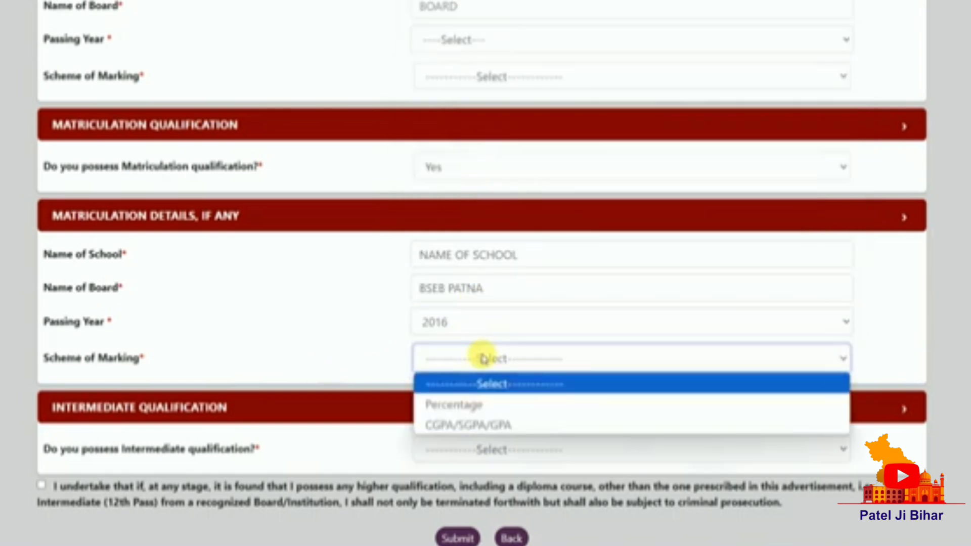
left_click(480, 405)
left_click(484, 395)
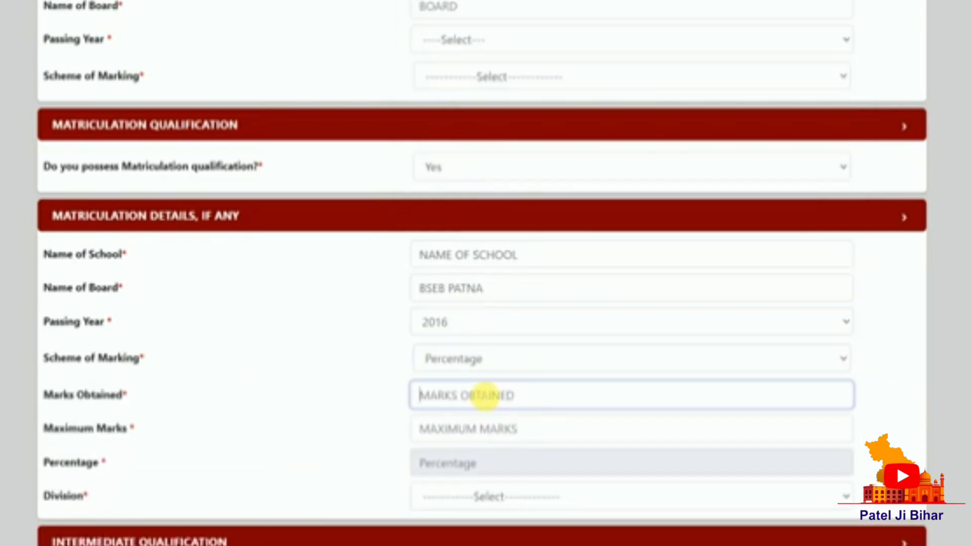
Step: Enter 286 marks obtained out of a maximum of 500 for Matriculation and set the division to II
type("286")
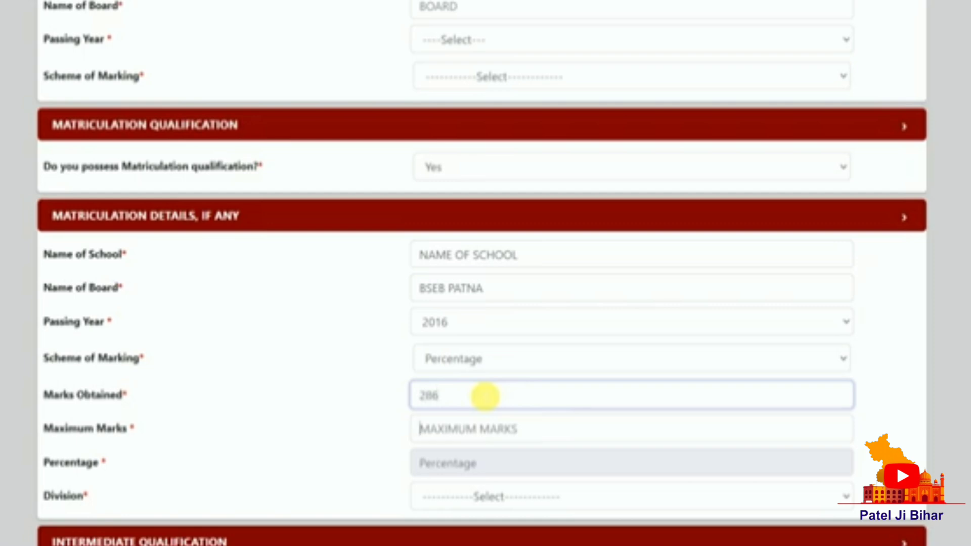
key("Tab")
type("500")
left_click(481, 465)
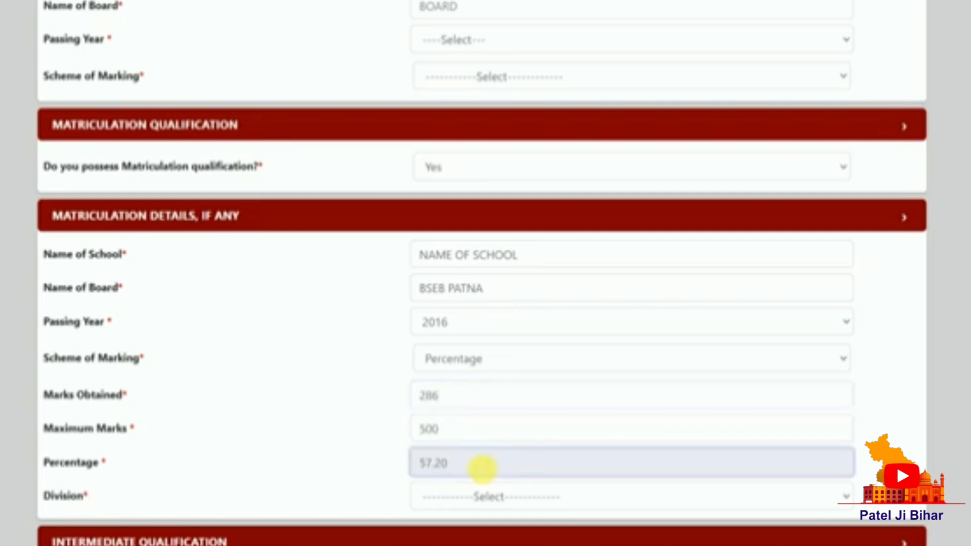
scroll(484, 409, "down", 2)
left_click(486, 378)
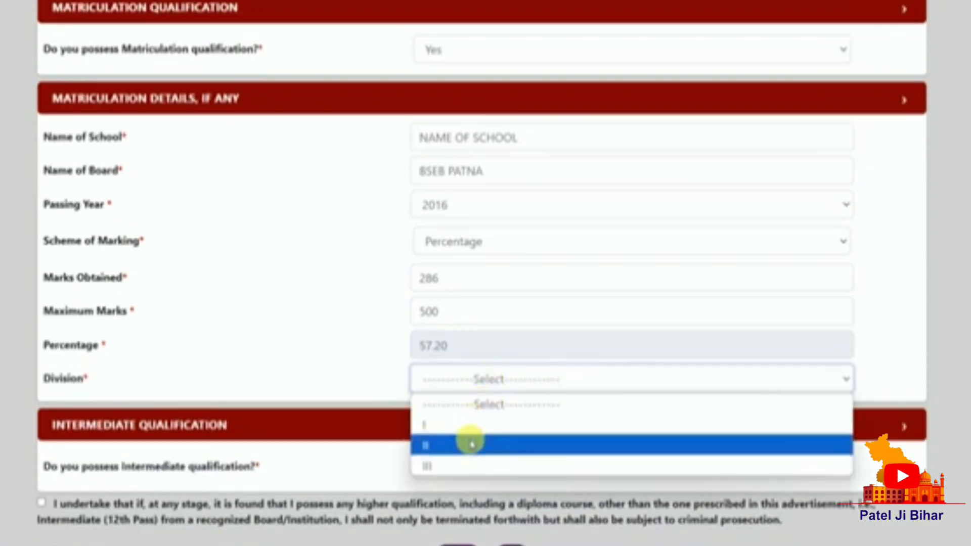
left_click(468, 444)
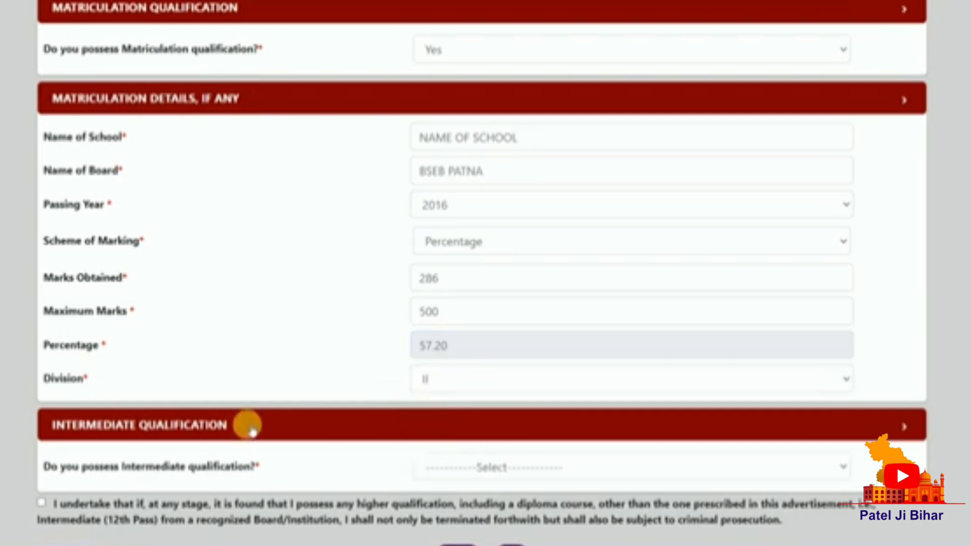
Step: Declare that the Intermediate qualification is held and choose Science as its stream
scroll(244, 422, "down", 1)
left_click(503, 453)
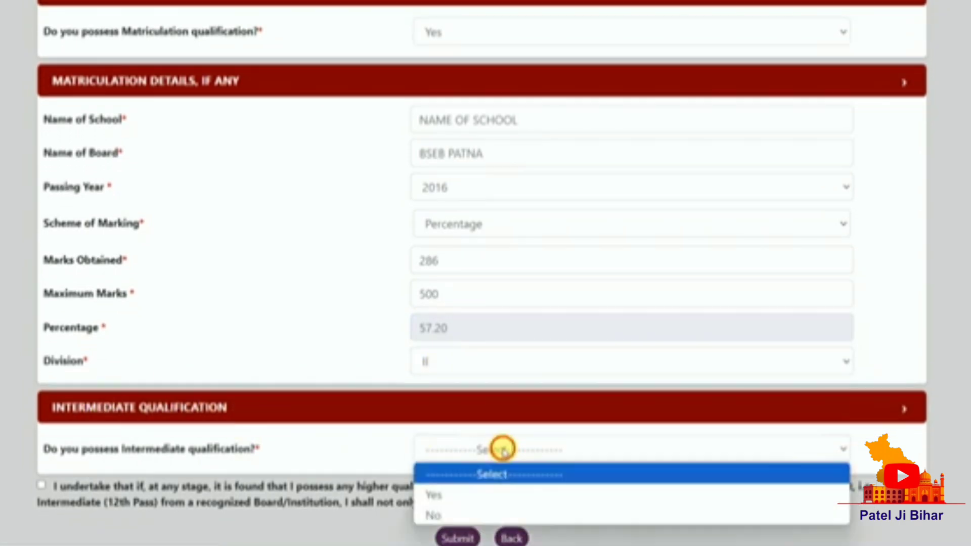
left_click(486, 493)
scroll(456, 390, "down", 1)
scroll(456, 390, "down", 3)
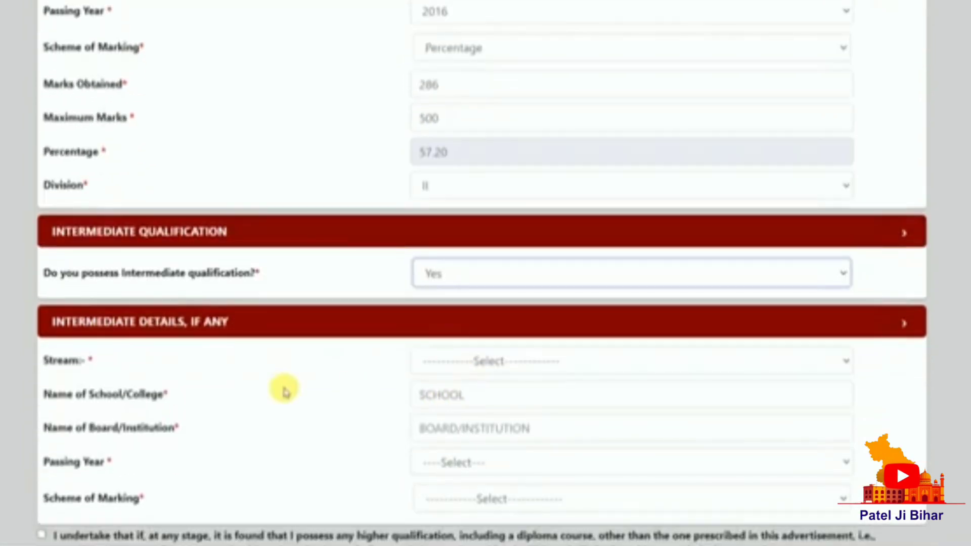
left_click(528, 359)
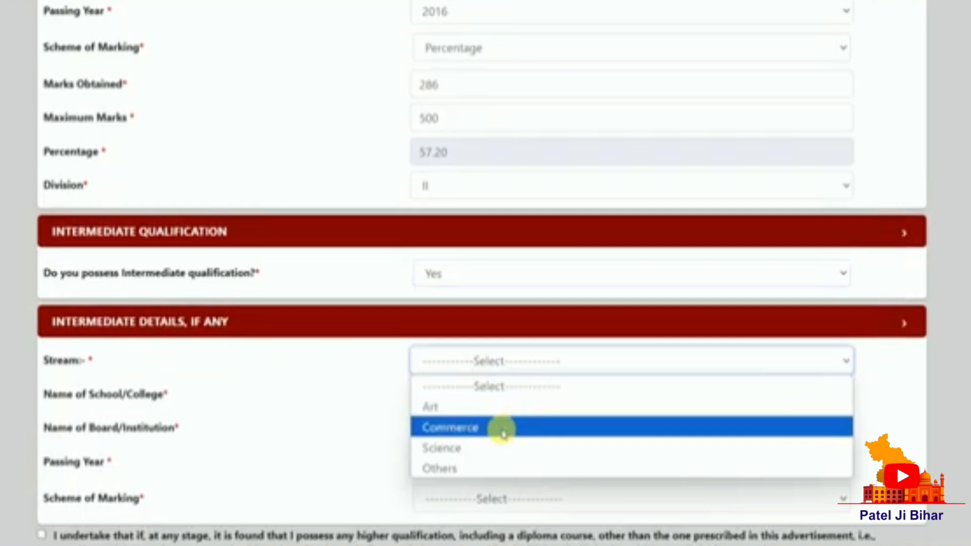
left_click(494, 446)
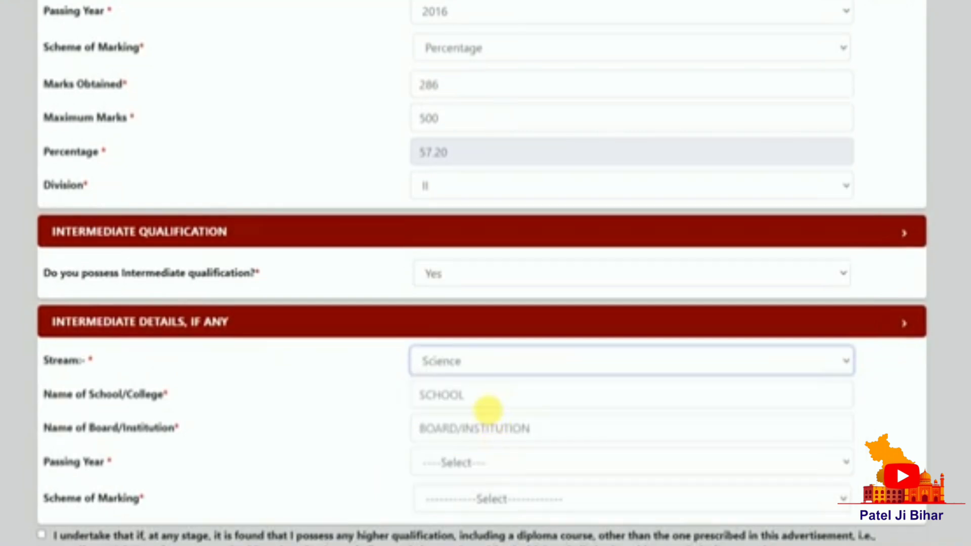
Step: Enter COLLEGE NAME as the Intermediate school/college and BSEB PATNA as its board/institution
left_click(489, 406)
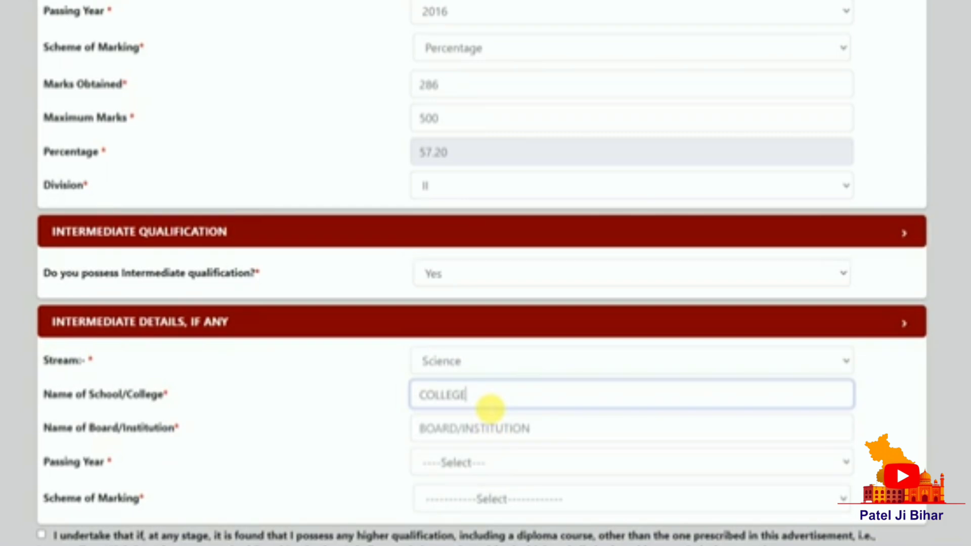
key("Tab")
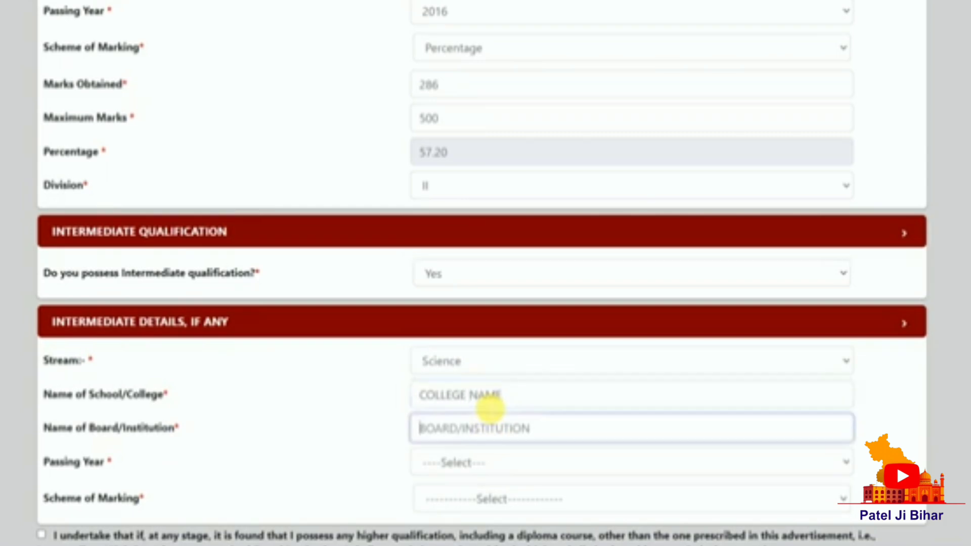
type("BSEB PATNA")
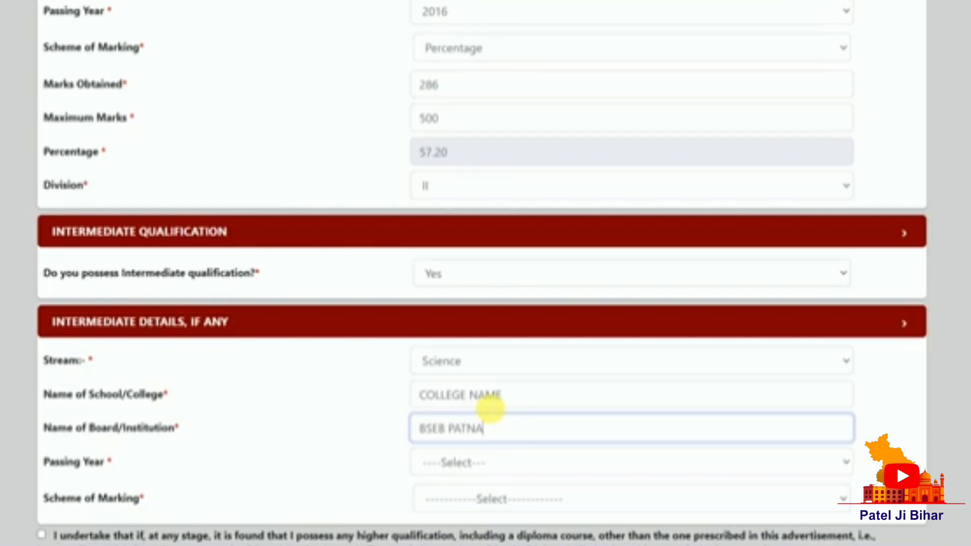
key("Tab")
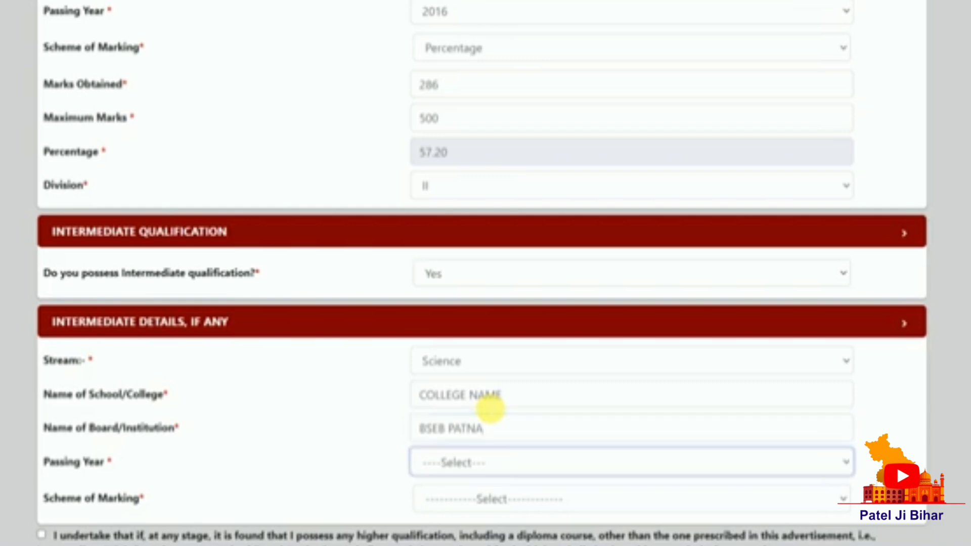
Step: Set the Intermediate passing year to 2018 and its scheme of marking to Percentage
left_click(494, 466)
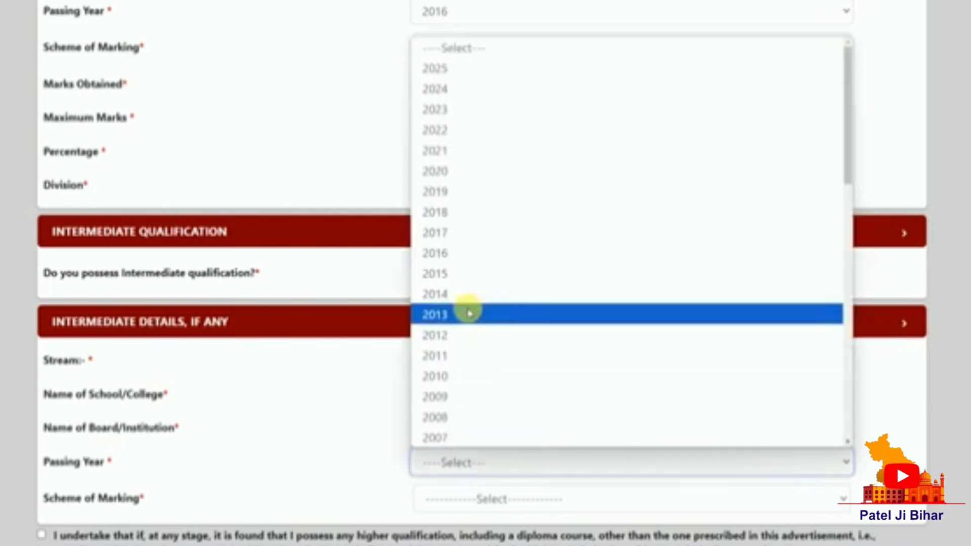
left_click(463, 211)
scroll(541, 362, "down", 2)
left_click(502, 447)
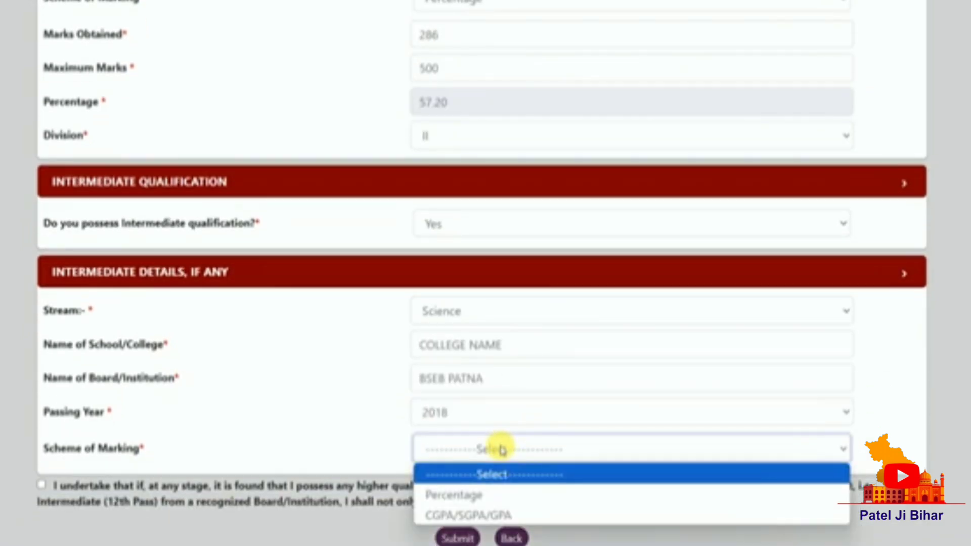
left_click(498, 494)
Step: Enter 291 marks obtained out of a maximum of 500 for Intermediate and set the division to II
scroll(508, 410, "down", 4)
left_click(500, 374)
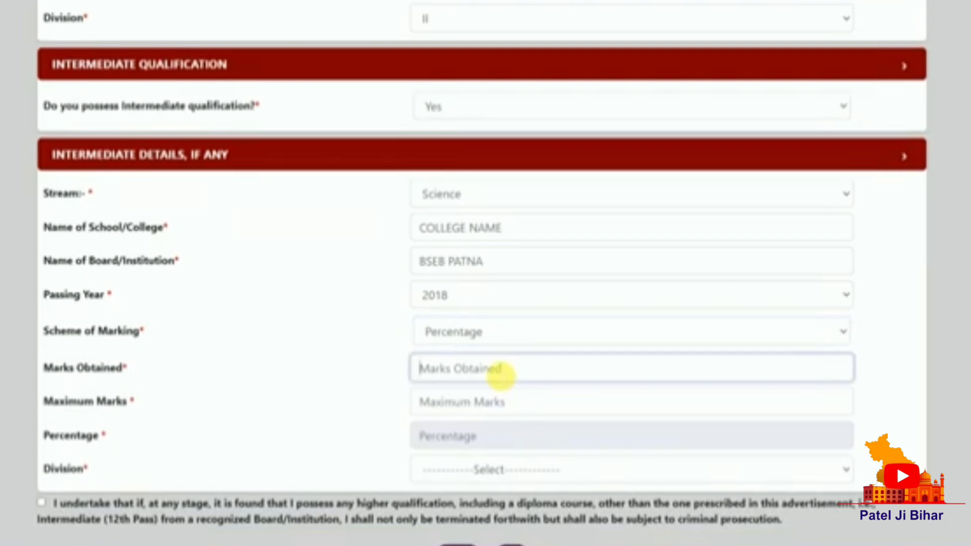
type("291")
key("Tab")
type("5")
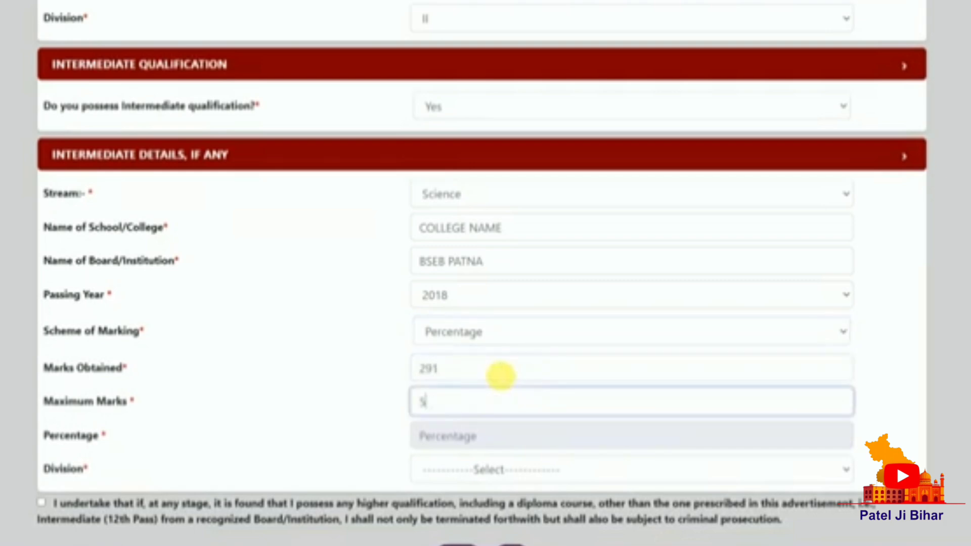
left_click(457, 446)
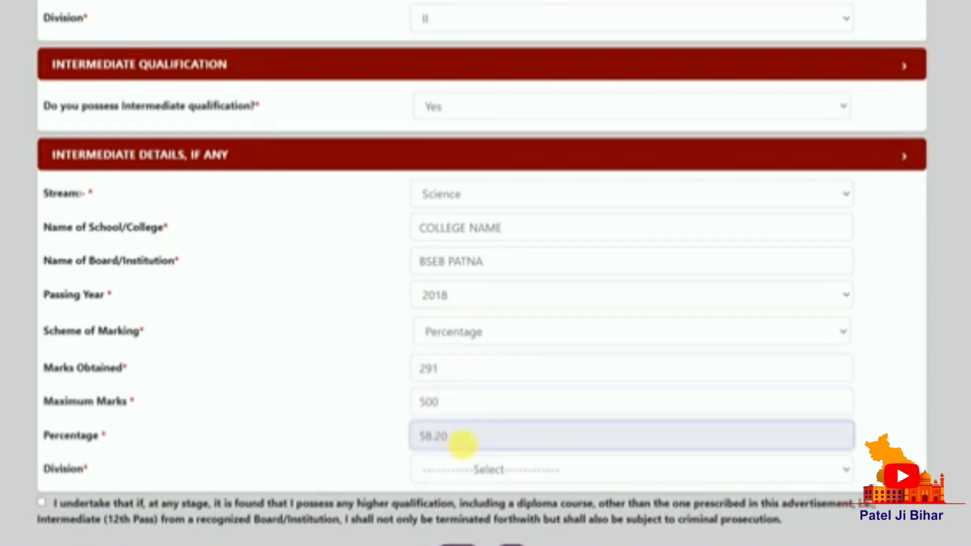
left_click(493, 468)
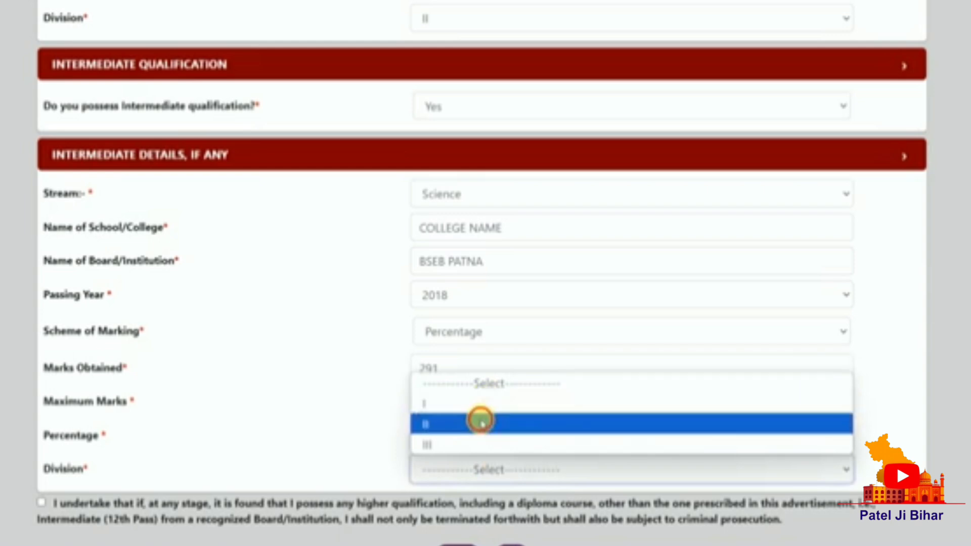
left_click(481, 422)
Step: Accept the undertaking about higher qualifications and submit the education details
scroll(489, 412, "down", 1)
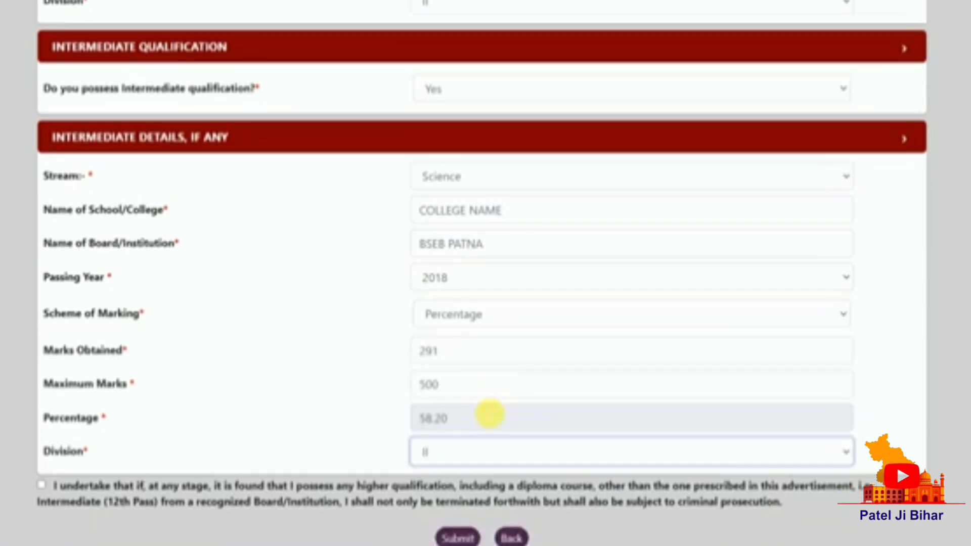
left_click(41, 485)
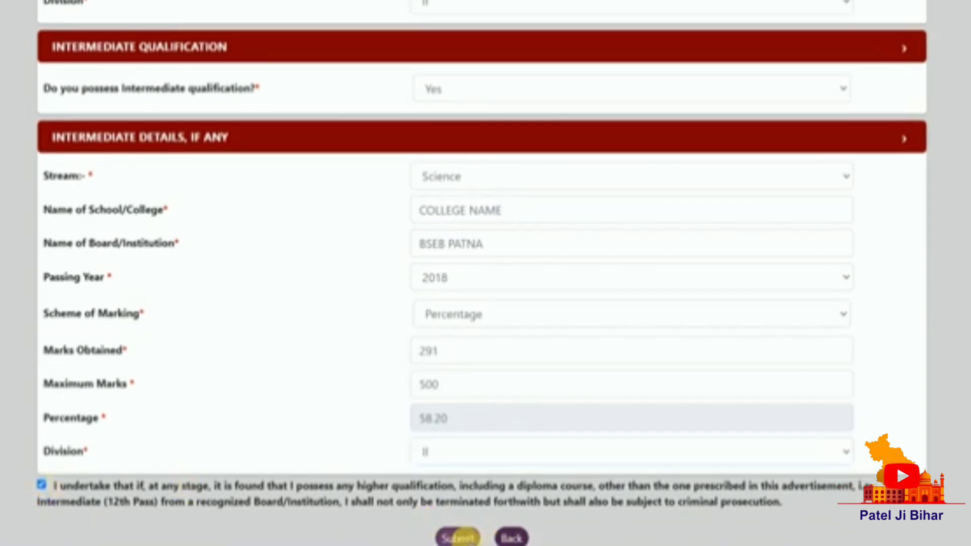
left_click(458, 537)
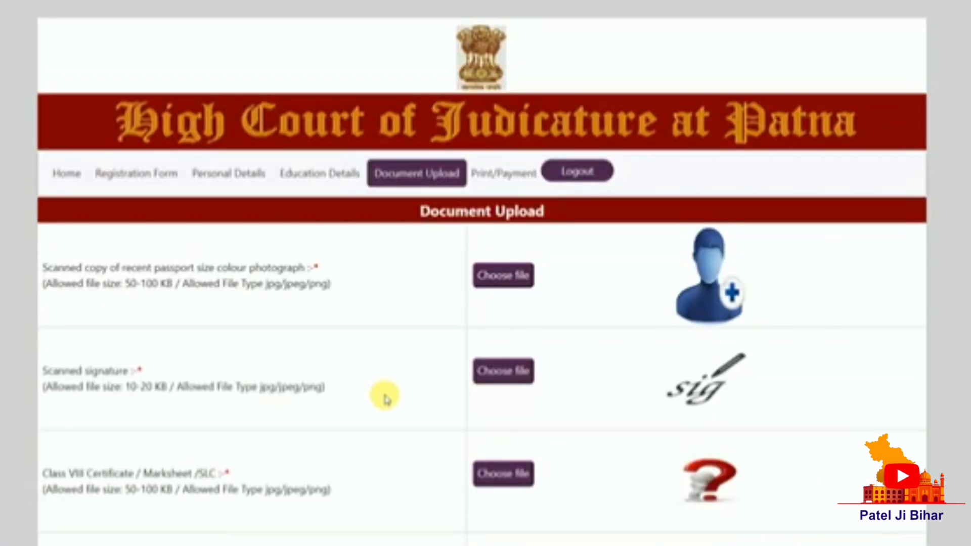